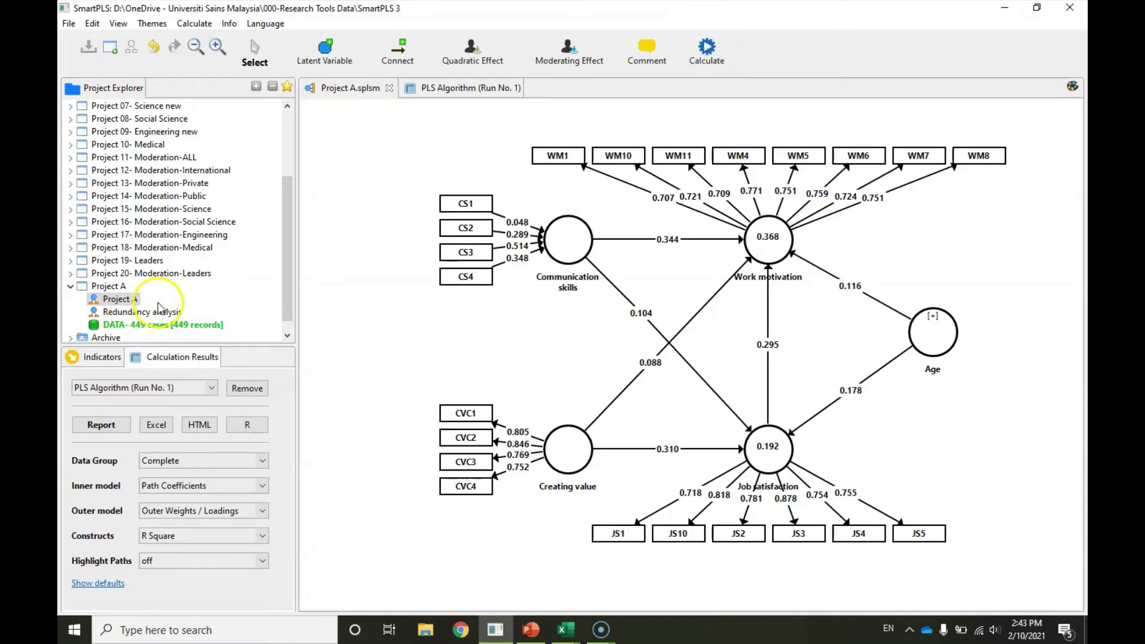
Step: Run Bootstrapping on the Project A model with 10000 subsamples, basic bootstrapping, percentile confidence intervals and a two-tailed test at 0.05 significance
{"action": "left_click", "coordinate": [709, 49]}
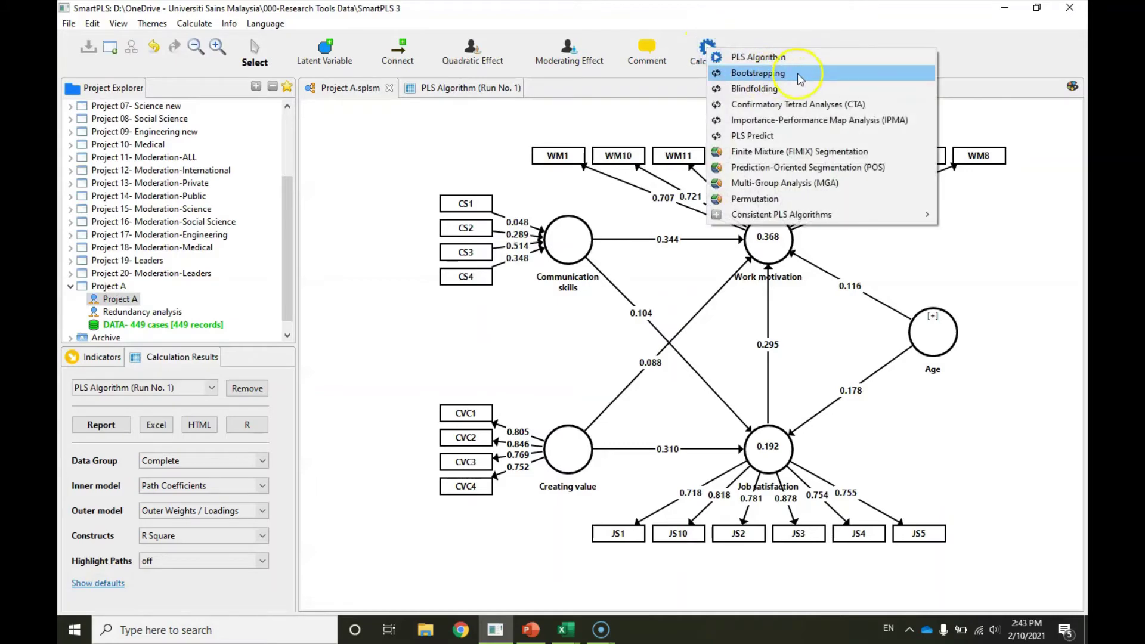
{"action": "left_click", "coordinate": [754, 73]}
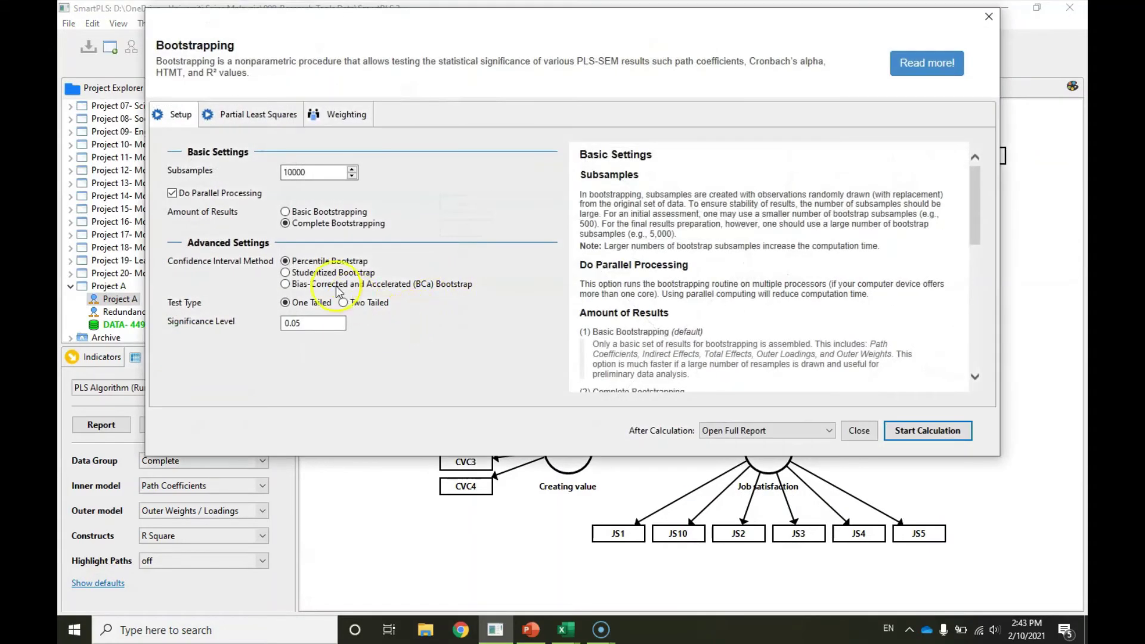
{"action": "left_click", "coordinate": [328, 172]}
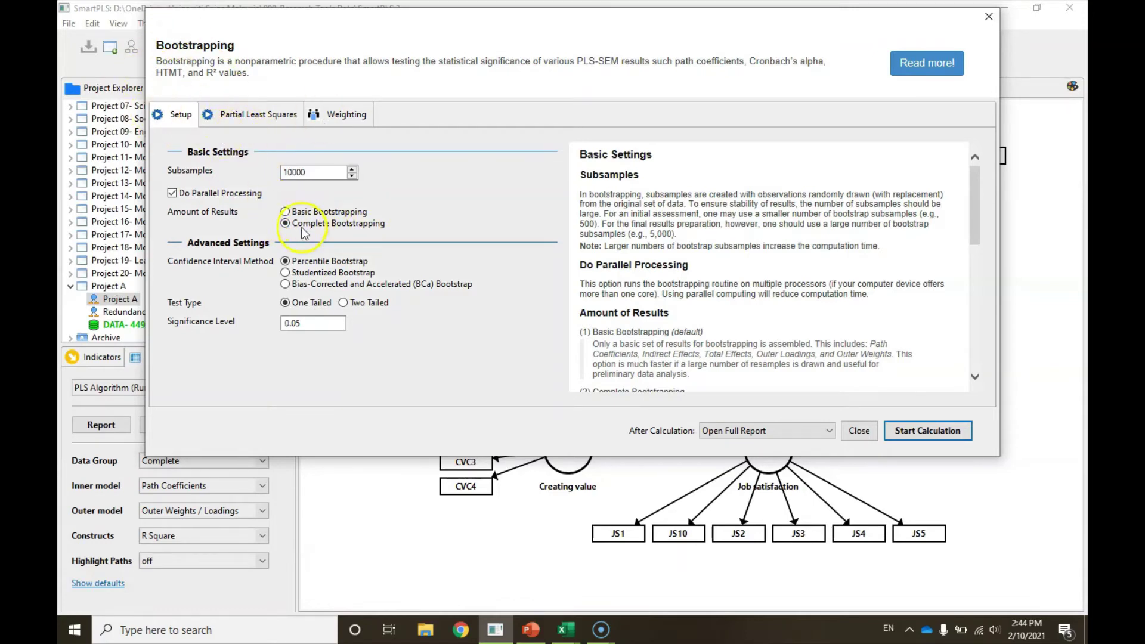
{"action": "left_click", "coordinate": [284, 213]}
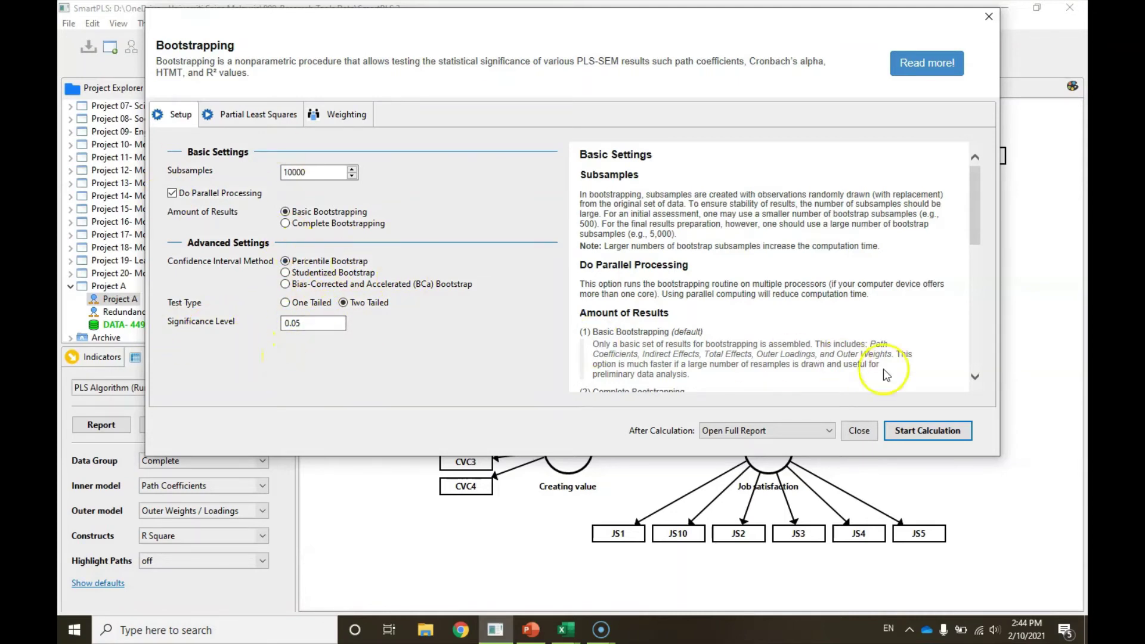
{"action": "left_click", "coordinate": [919, 431]}
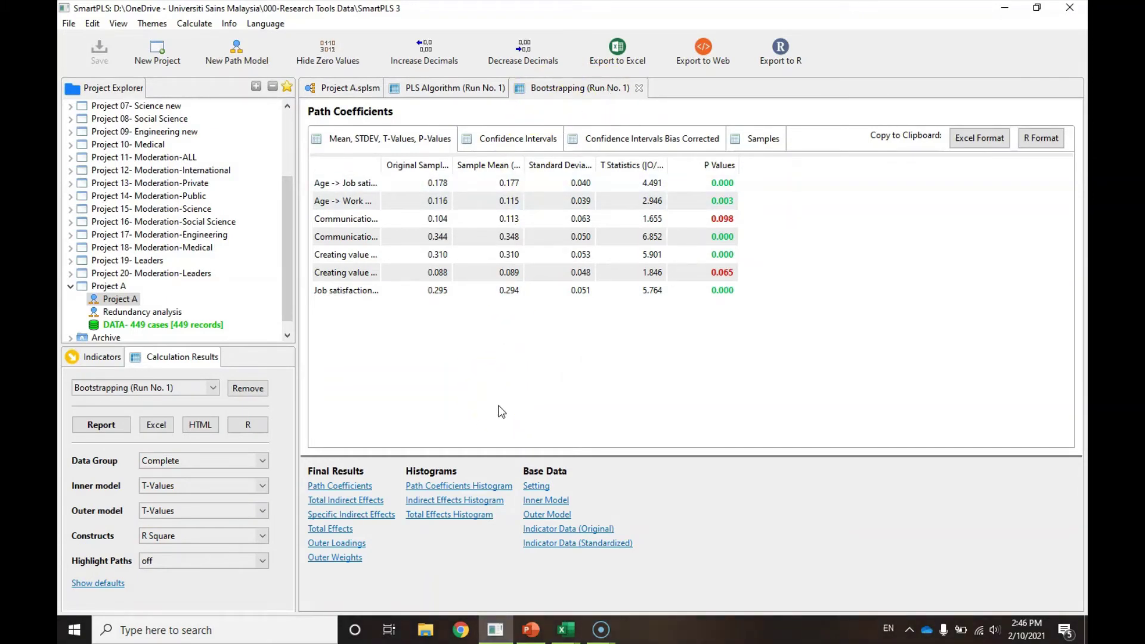
Step: Examine the bootstrapped outer weights of the communication skills indicators CS1 to CS4, widening the columns to read their labels
{"action": "left_click", "coordinate": [322, 559]}
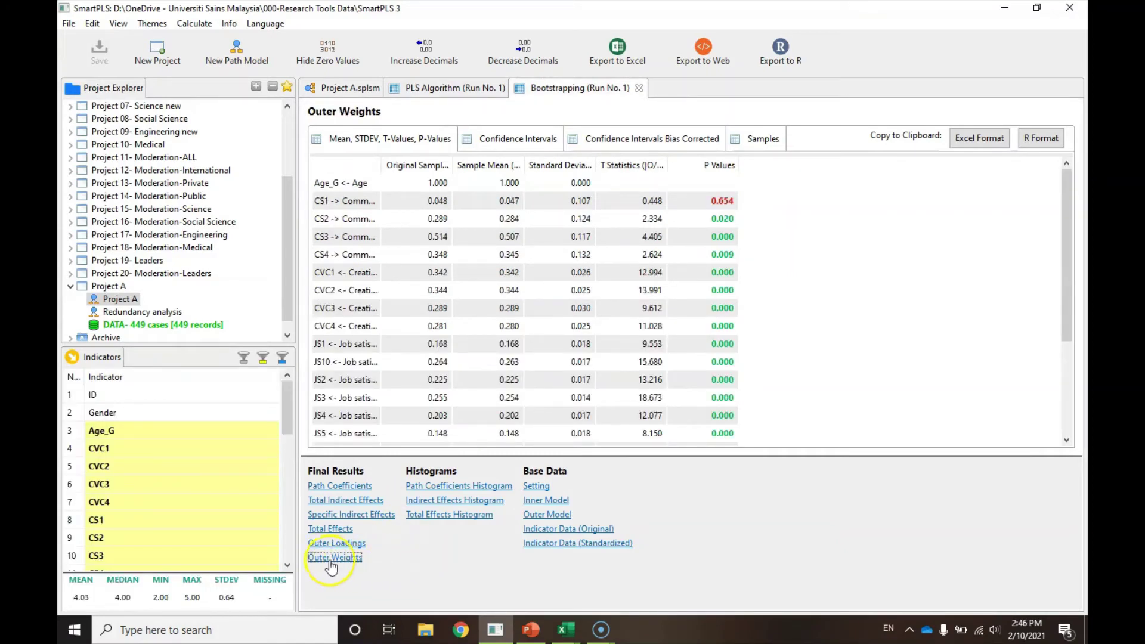
{"action": "left_click", "coordinate": [320, 563]}
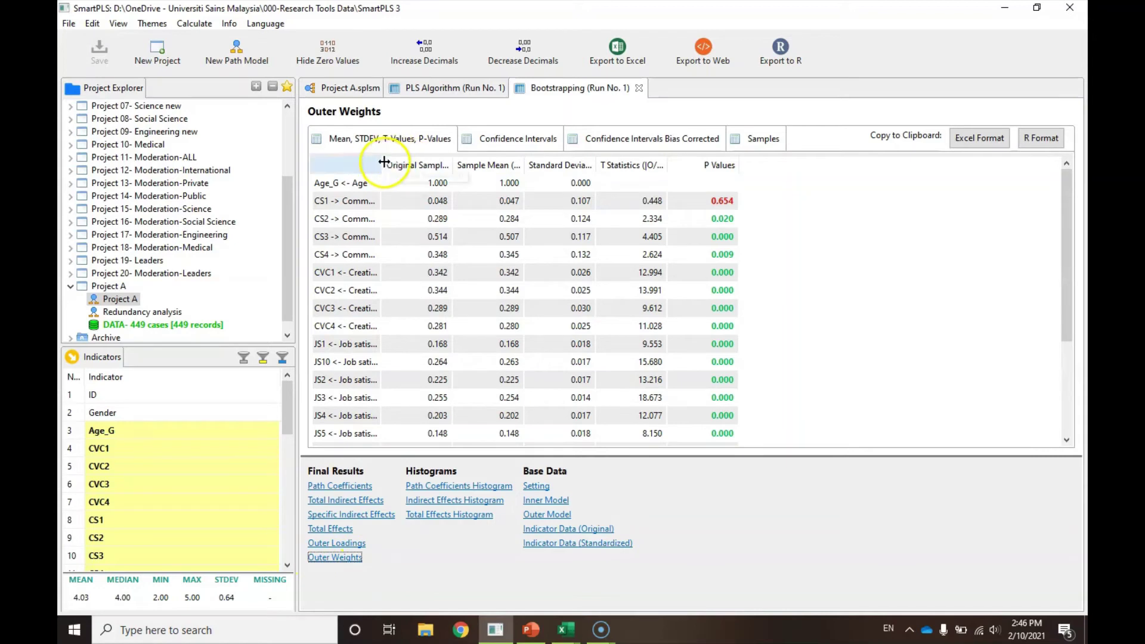
{"action": "left_click_drag", "start_coordinate": [382, 165], "coordinate": [468, 166]}
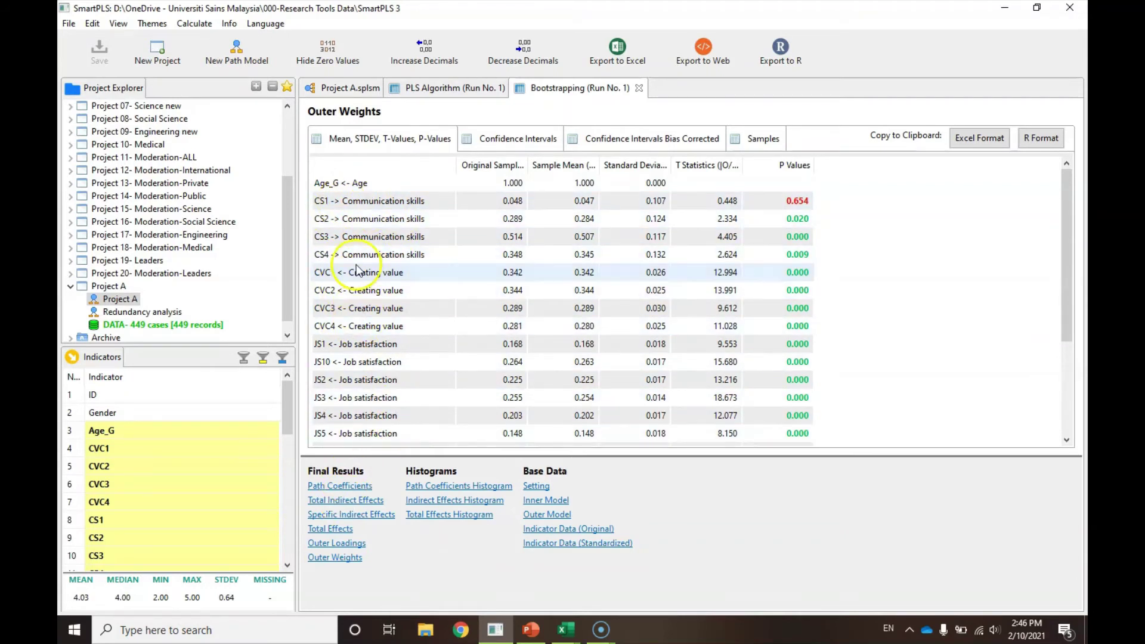
{"action": "left_click", "coordinate": [341, 203]}
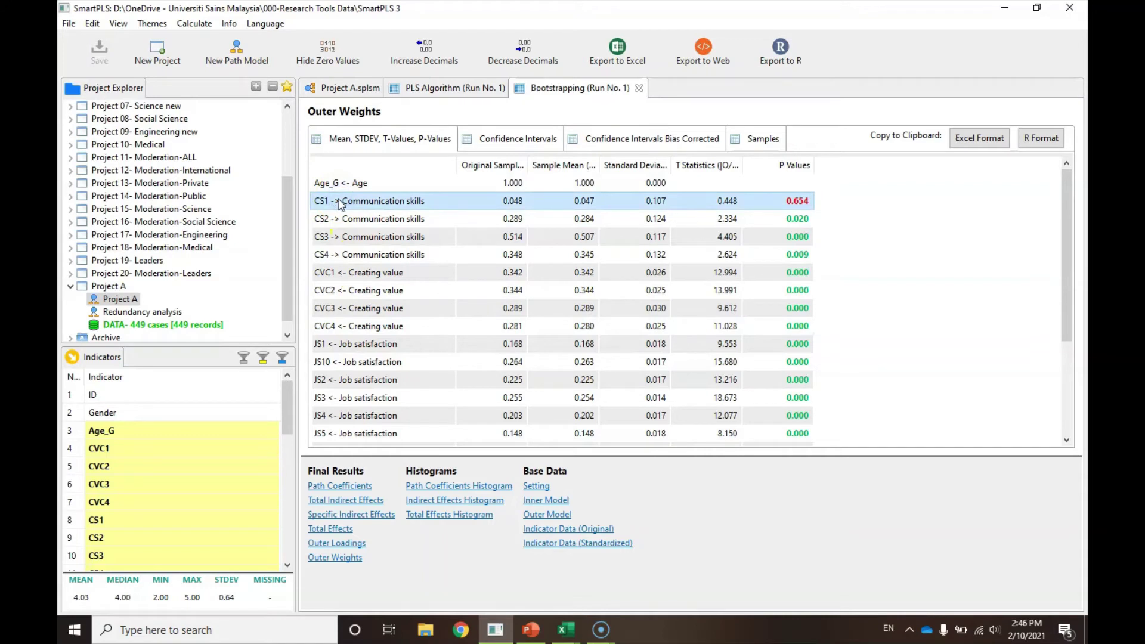
{"action": "left_click", "coordinate": [323, 255]}
{"action": "left_click", "coordinate": [336, 206]}
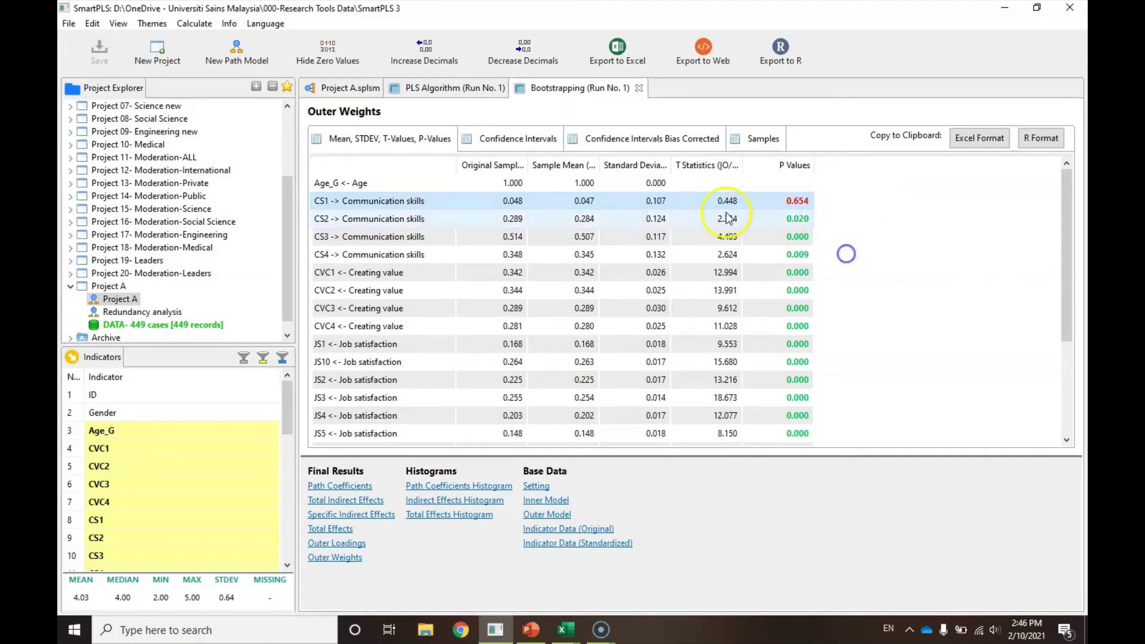
{"action": "left_click", "coordinate": [376, 217]}
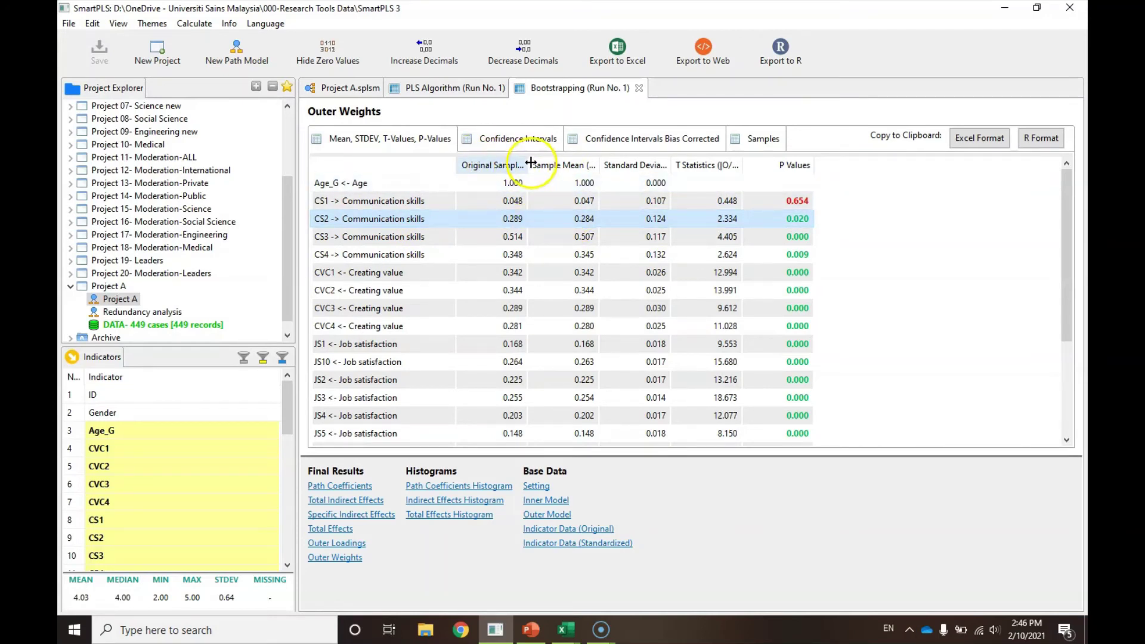
{"action": "left_click_drag", "start_coordinate": [528, 165], "coordinate": [533, 165]}
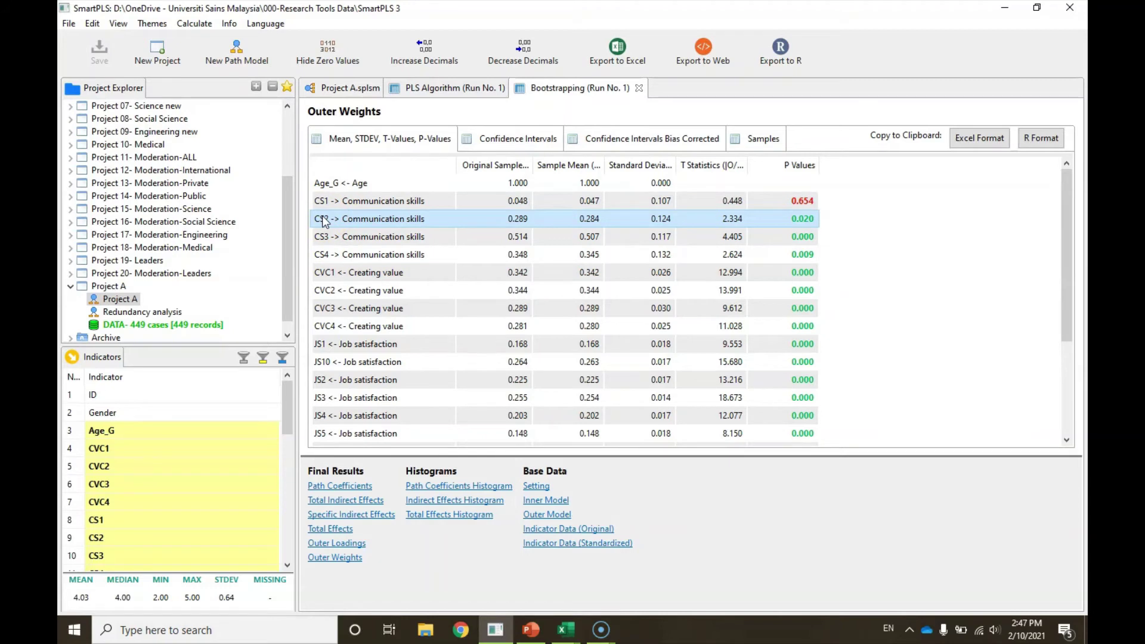
{"action": "left_click", "coordinate": [340, 200]}
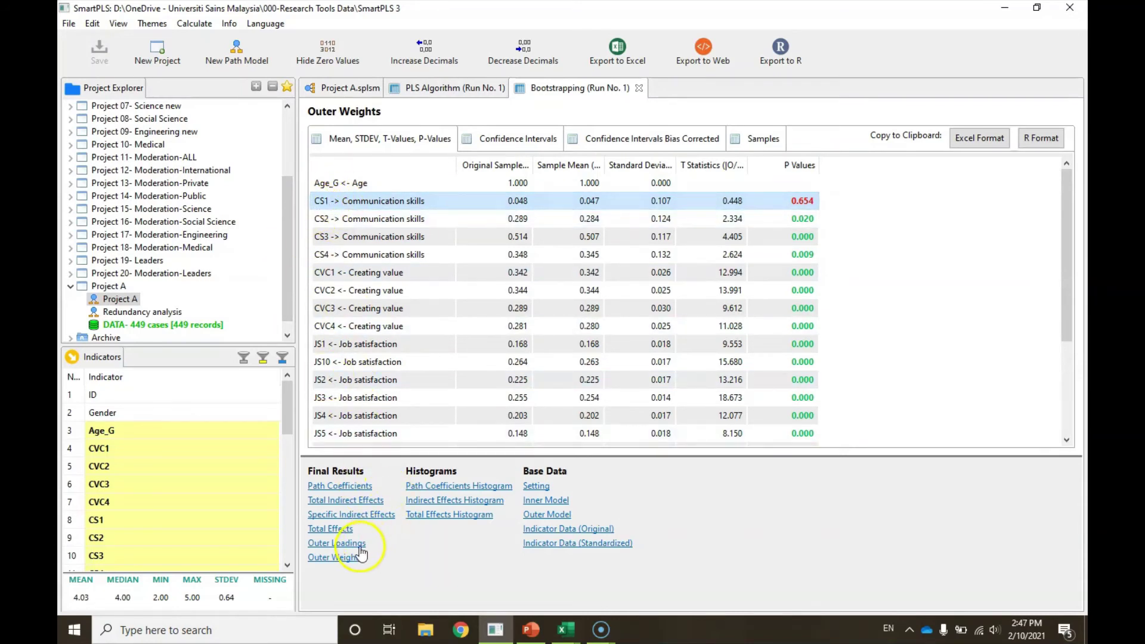
Step: Examine the outer loading and significance of the CS1 indicator in the bootstrapping report
{"action": "left_click", "coordinate": [338, 543]}
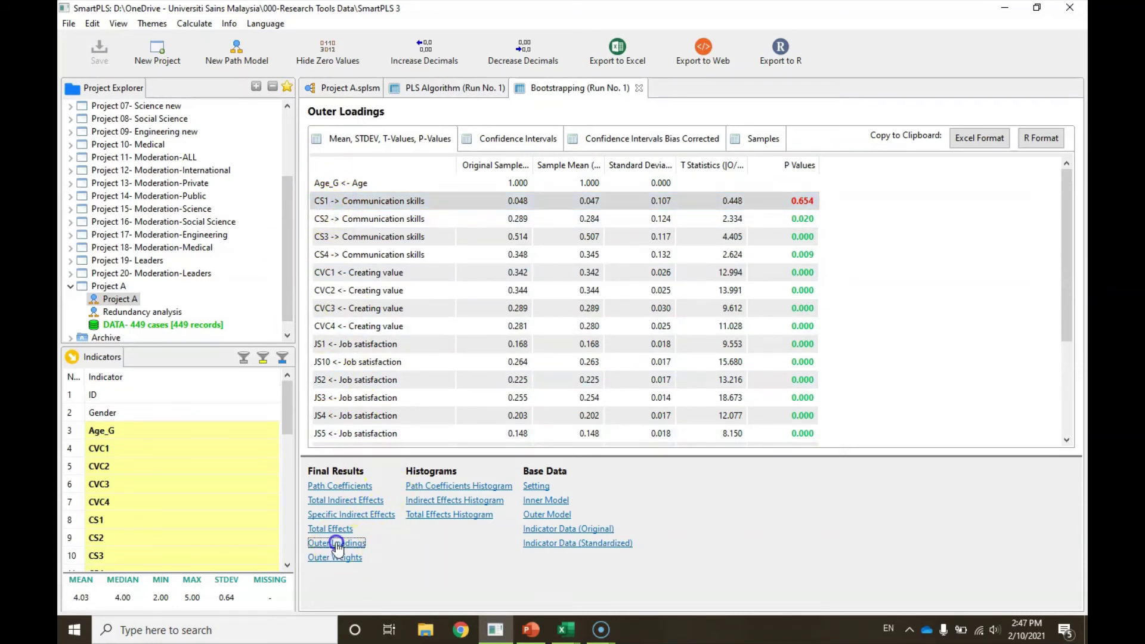
{"action": "left_click", "coordinate": [346, 205]}
{"action": "left_click", "coordinate": [320, 205]}
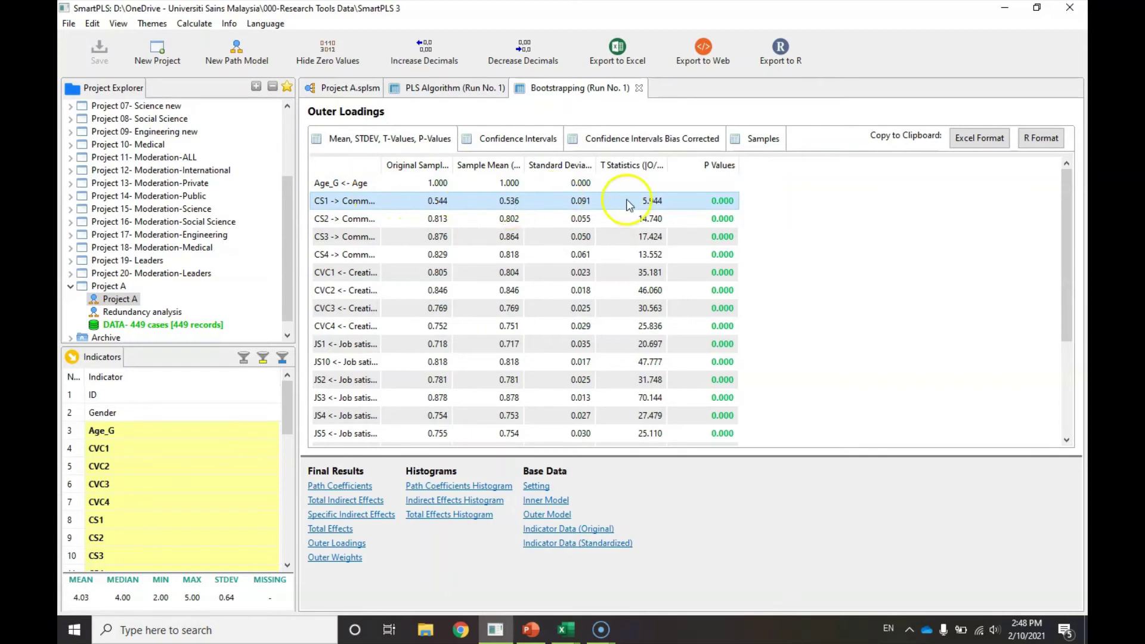
{"action": "left_click", "coordinate": [437, 208]}
{"action": "left_click", "coordinate": [449, 206]}
{"action": "left_click", "coordinate": [448, 206]}
{"action": "left_click", "coordinate": [312, 198]}
Step: Copy the outer weights significance table in Excel format and paste it into the Excel workbook Book1 at cell D7
{"action": "left_click", "coordinate": [332, 559]}
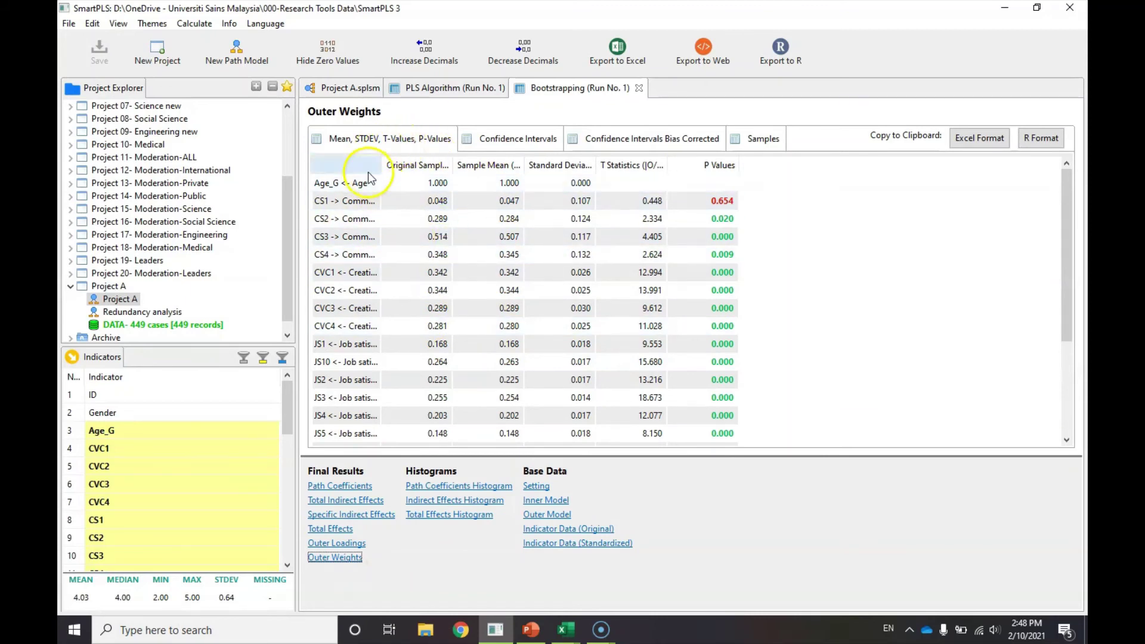
{"action": "left_click", "coordinate": [979, 138]}
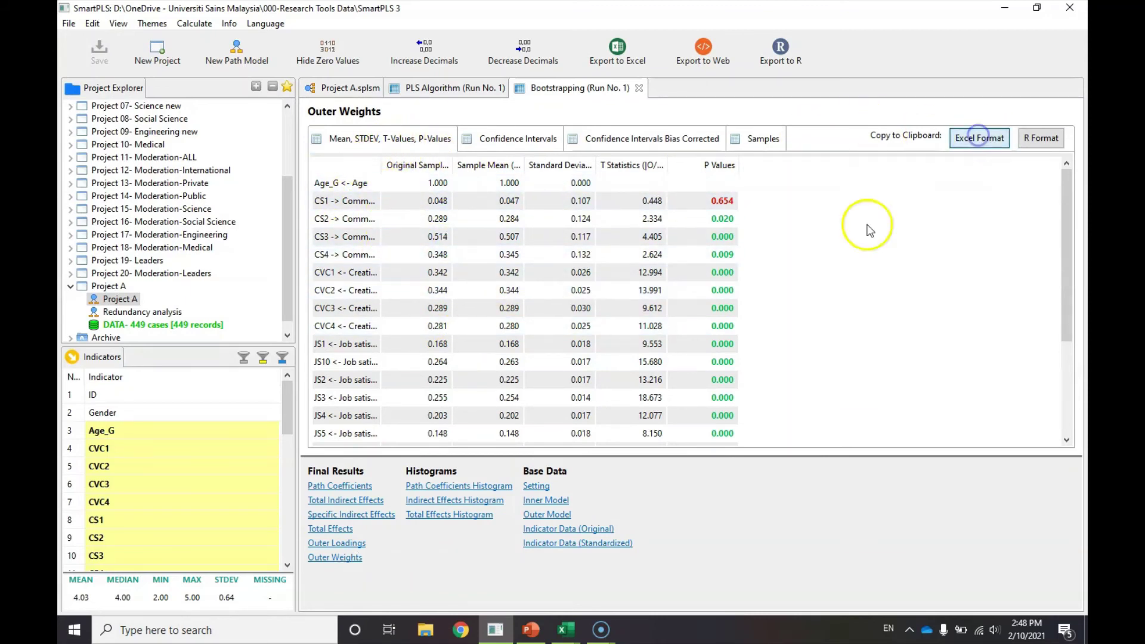
{"action": "mouse_move", "coordinate": [574, 636]}
{"action": "left_click", "coordinate": [611, 591]}
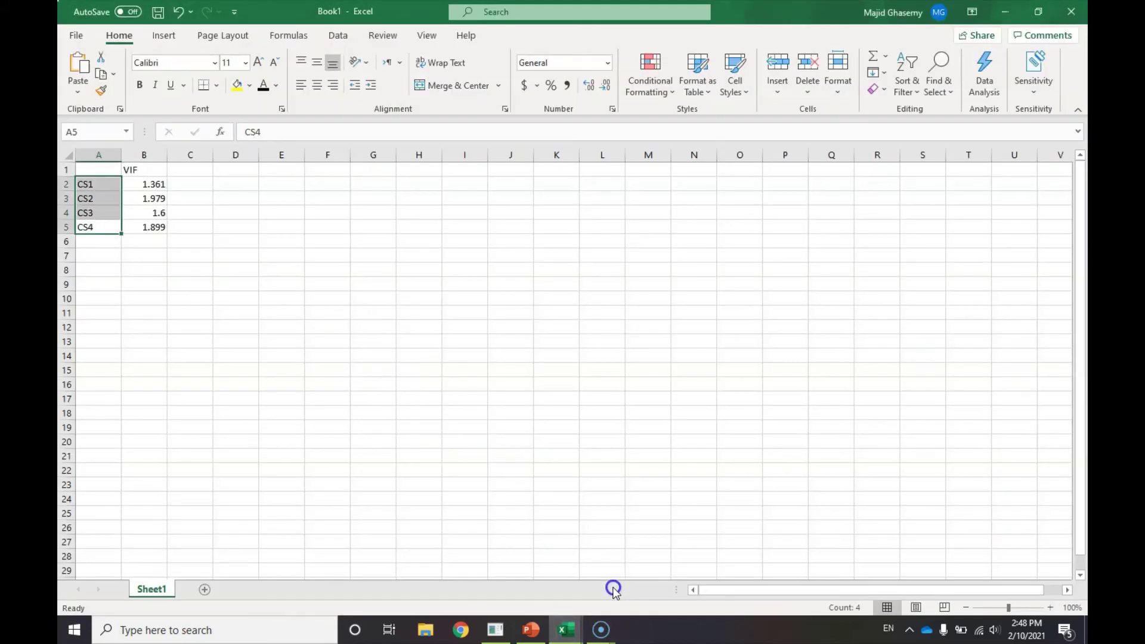
{"action": "right_click", "coordinate": [237, 256]}
{"action": "left_click", "coordinate": [272, 286]}
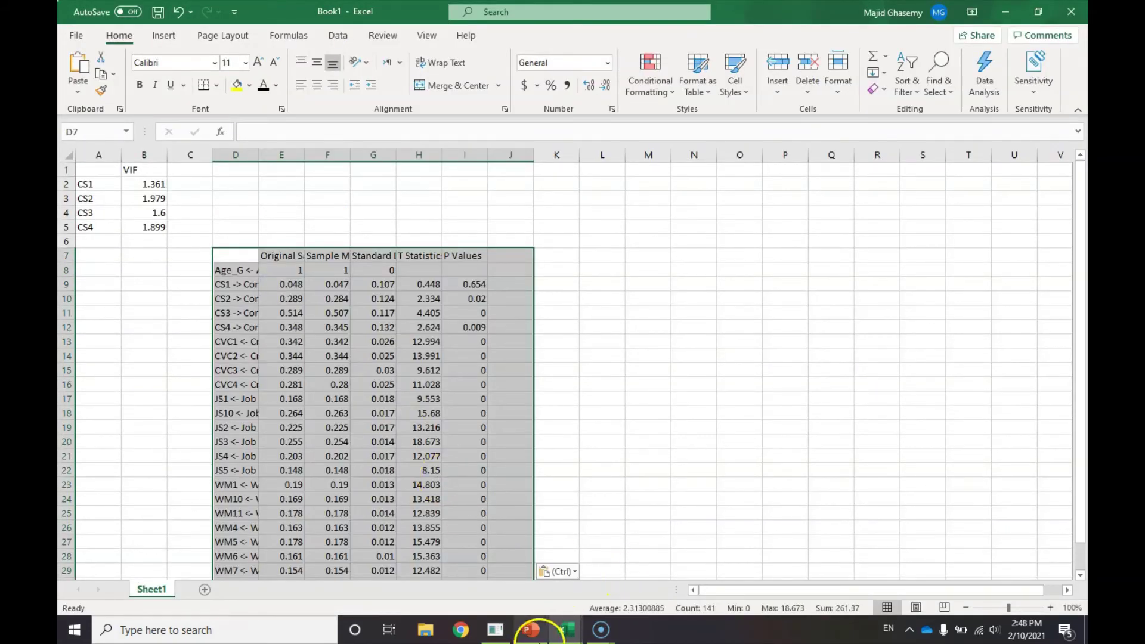
Step: Copy the outer weights confidence intervals from SmartPLS in Excel format and paste them into the Excel sheet at cell L7
{"action": "left_click", "coordinate": [497, 631]}
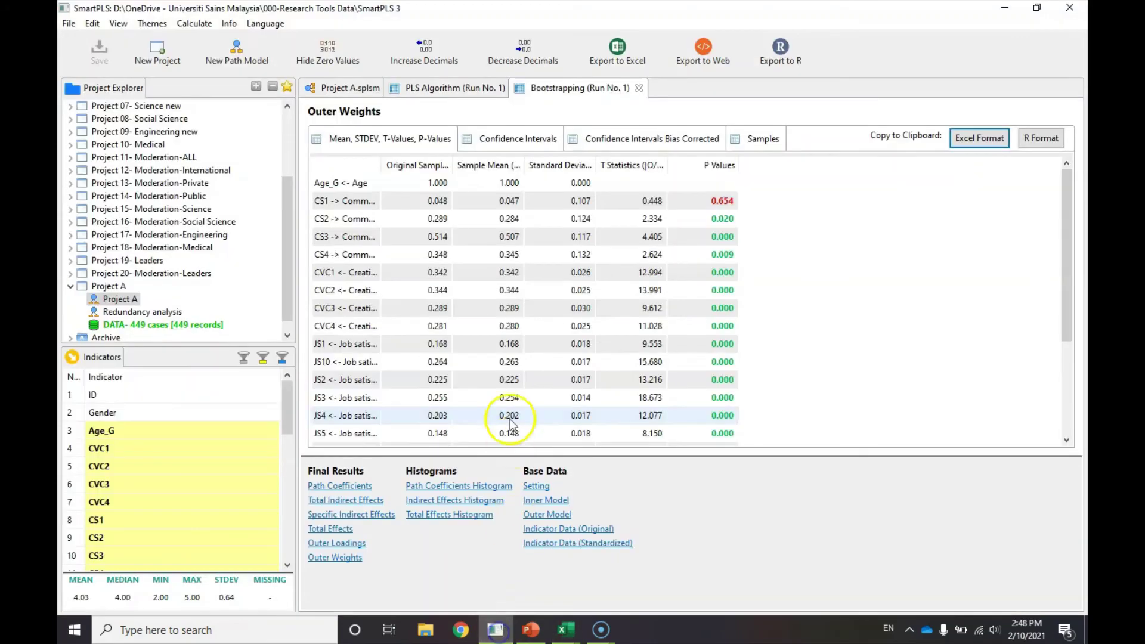
{"action": "left_click", "coordinate": [513, 141]}
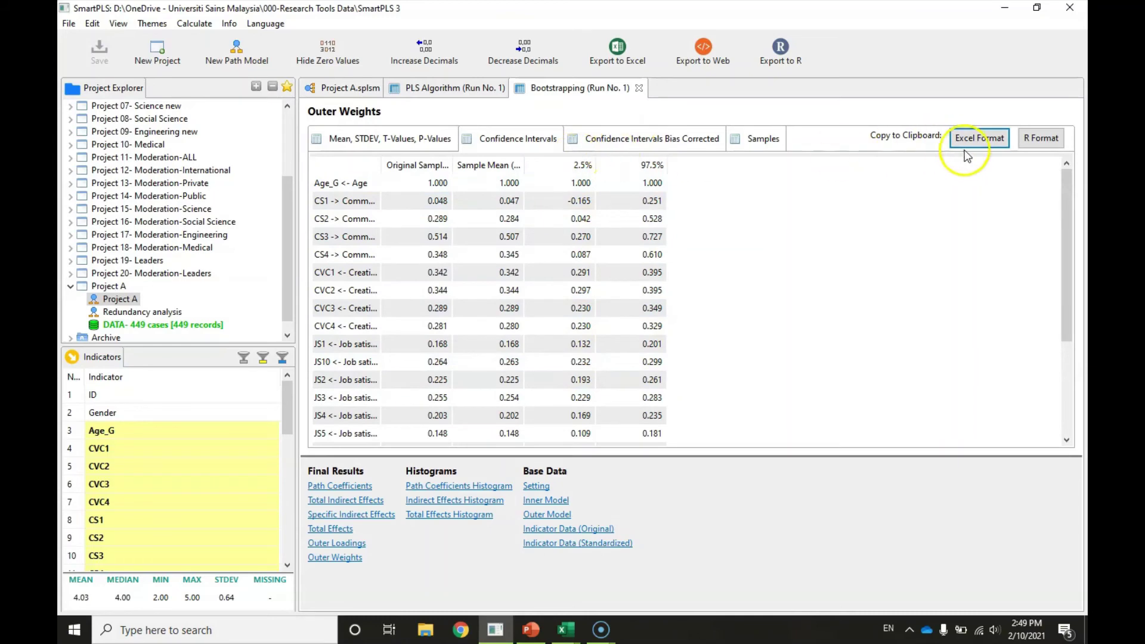
{"action": "left_click", "coordinate": [976, 138]}
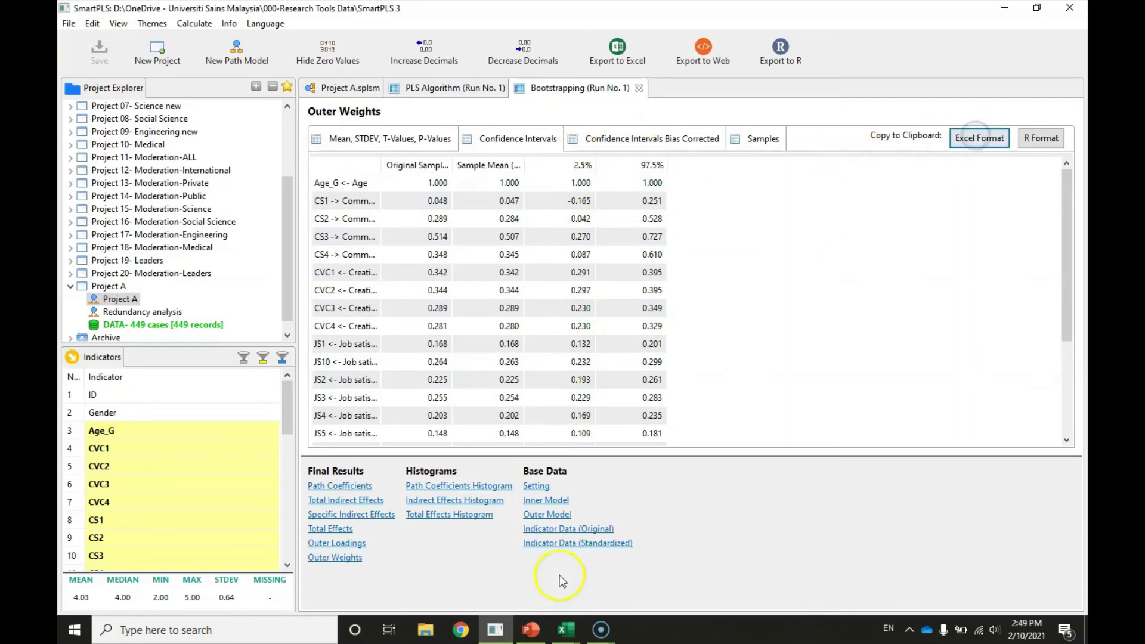
{"action": "left_click", "coordinate": [562, 633]}
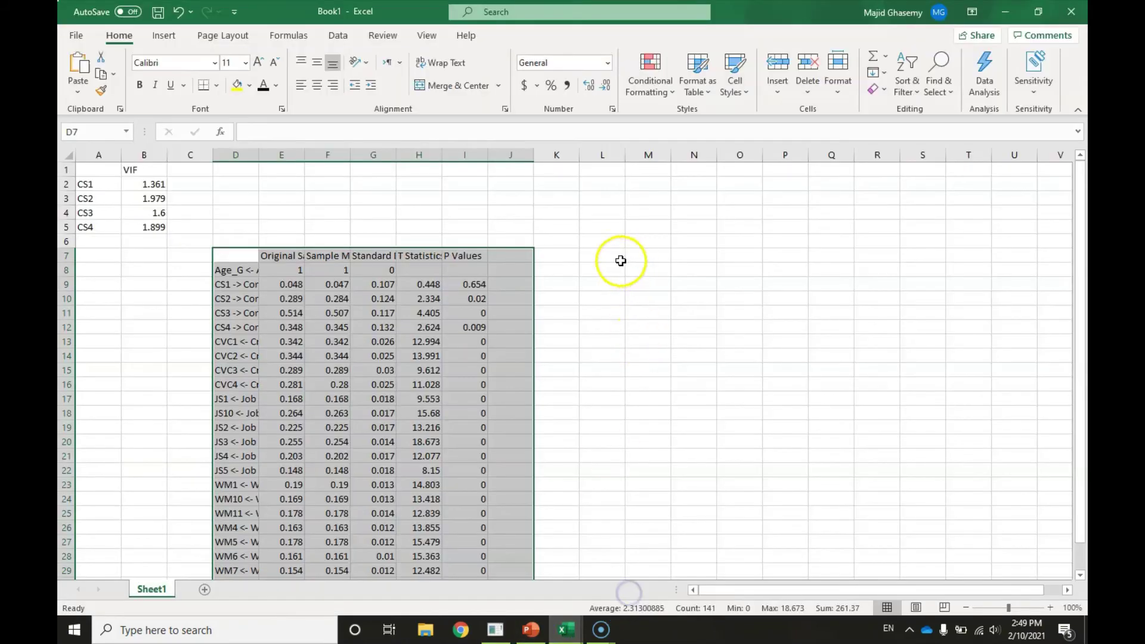
{"action": "right_click", "coordinate": [604, 253]}
{"action": "left_click", "coordinate": [641, 285]}
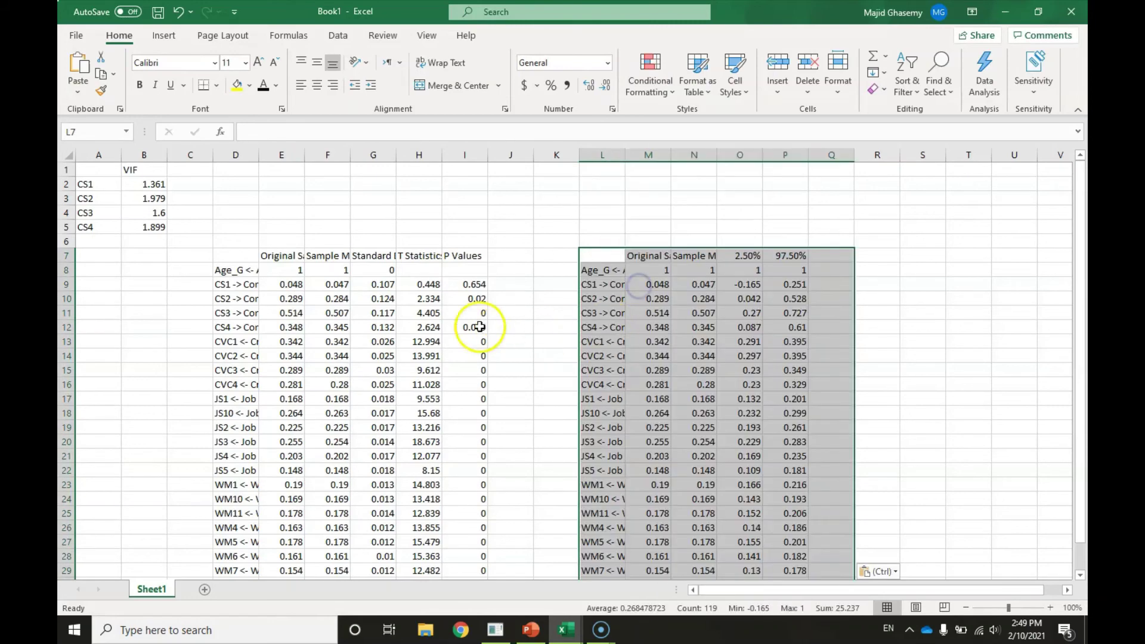
Step: Delete the Age_G row and all rows from CVC1 down to WM8, keeping only the CS1 to CS4 rows
{"action": "left_click", "coordinate": [66, 270]}
{"action": "right_click", "coordinate": [67, 270]}
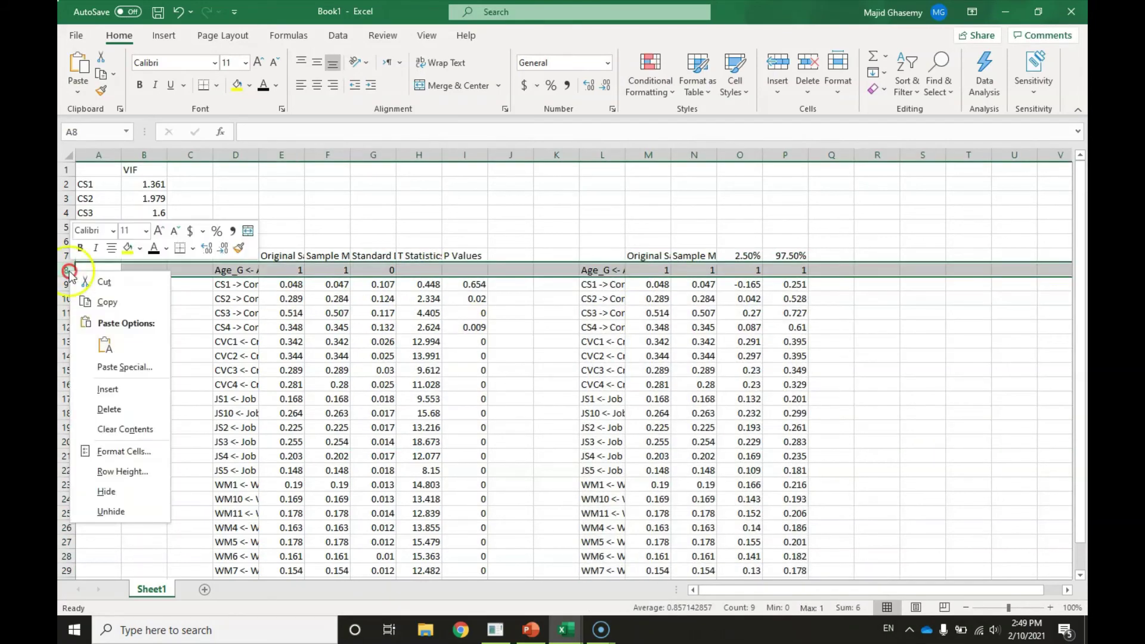
{"action": "left_click", "coordinate": [109, 409]}
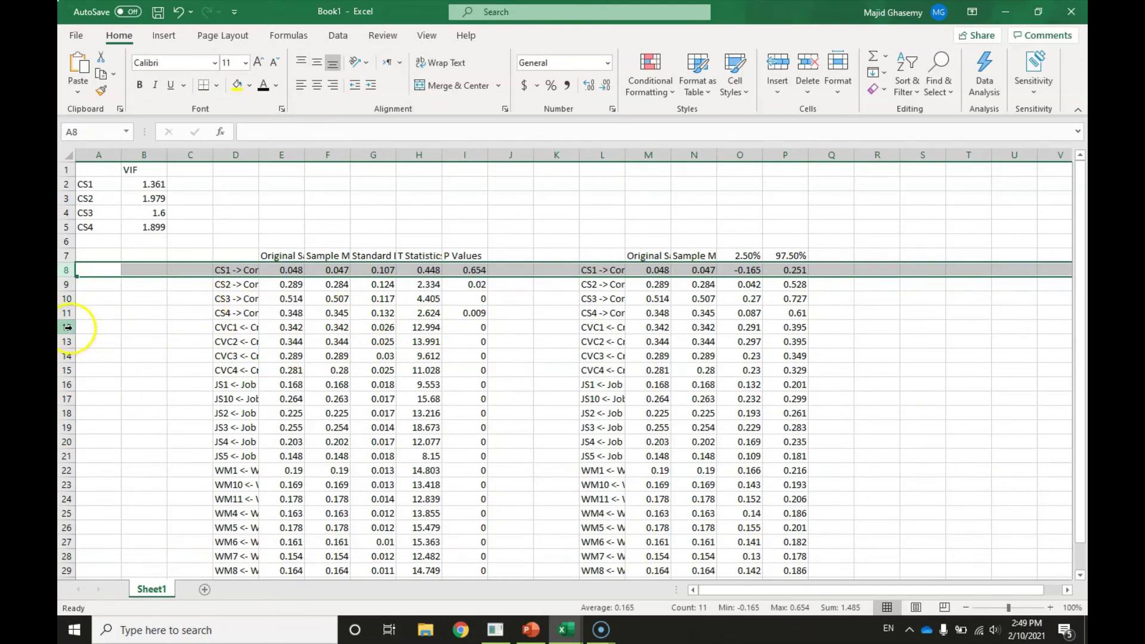
{"action": "left_click_drag", "start_coordinate": [67, 328], "coordinate": [68, 541]}
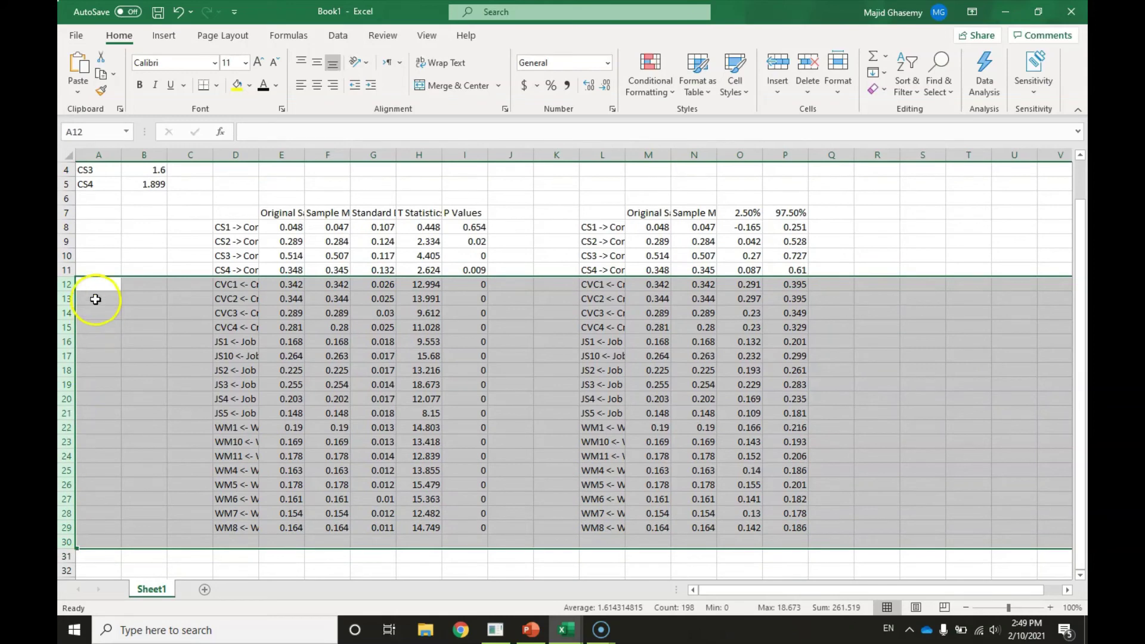
{"action": "right_click", "coordinate": [67, 285]}
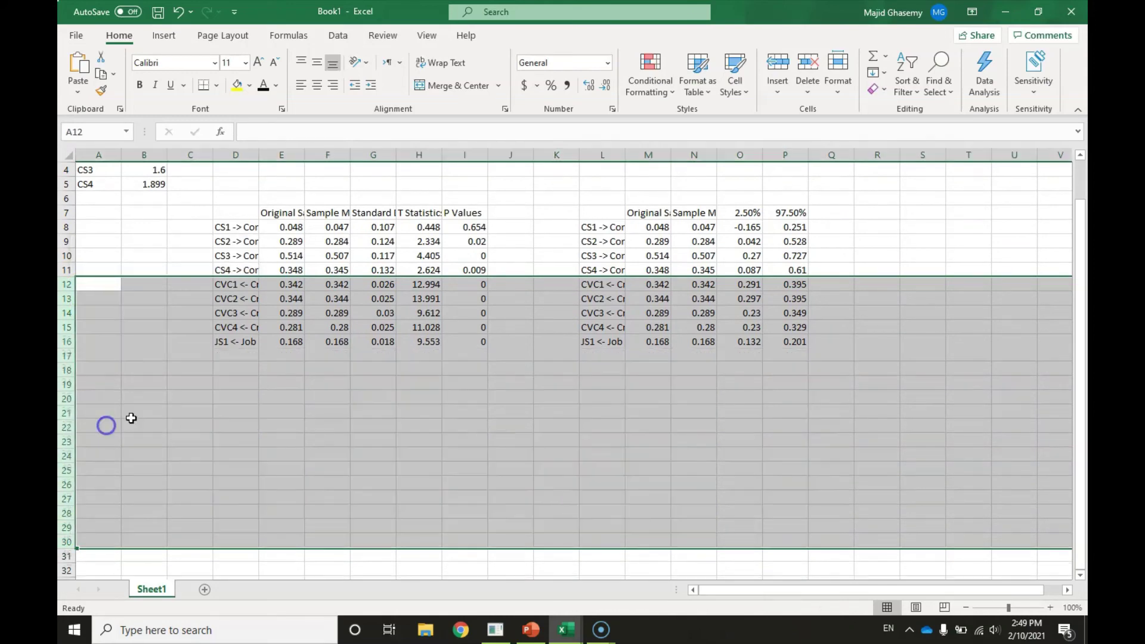
{"action": "left_click", "coordinate": [107, 427]}
{"action": "left_click", "coordinate": [602, 327]}
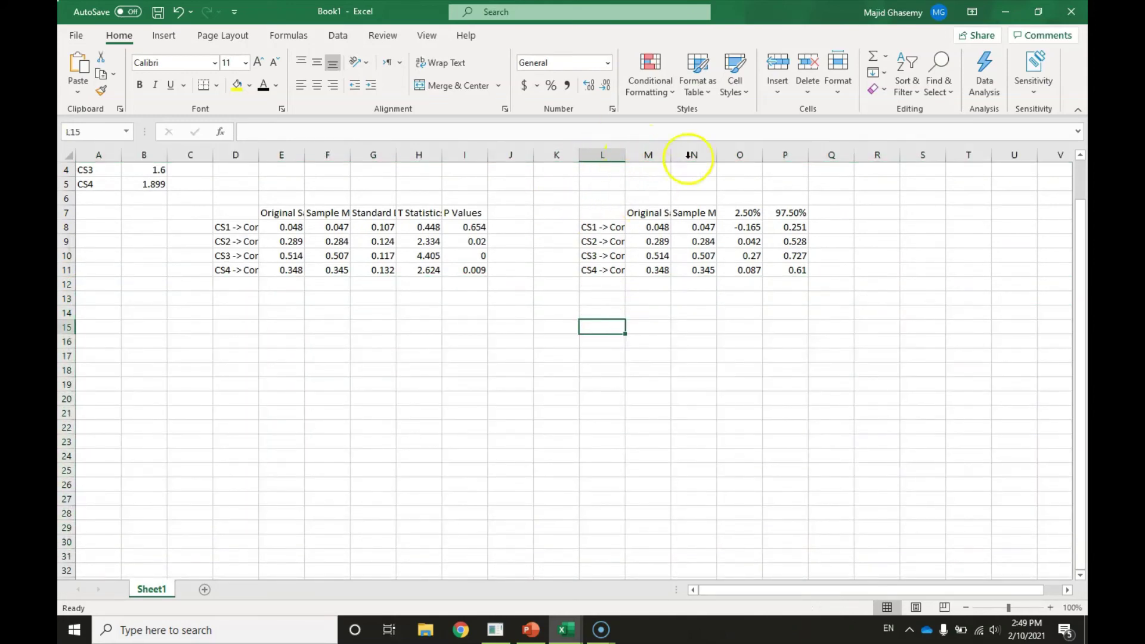
Step: Delete columns L to N, which repeat the labels, original sample and sample mean in the confidence interval table
{"action": "left_click", "coordinate": [282, 214]}
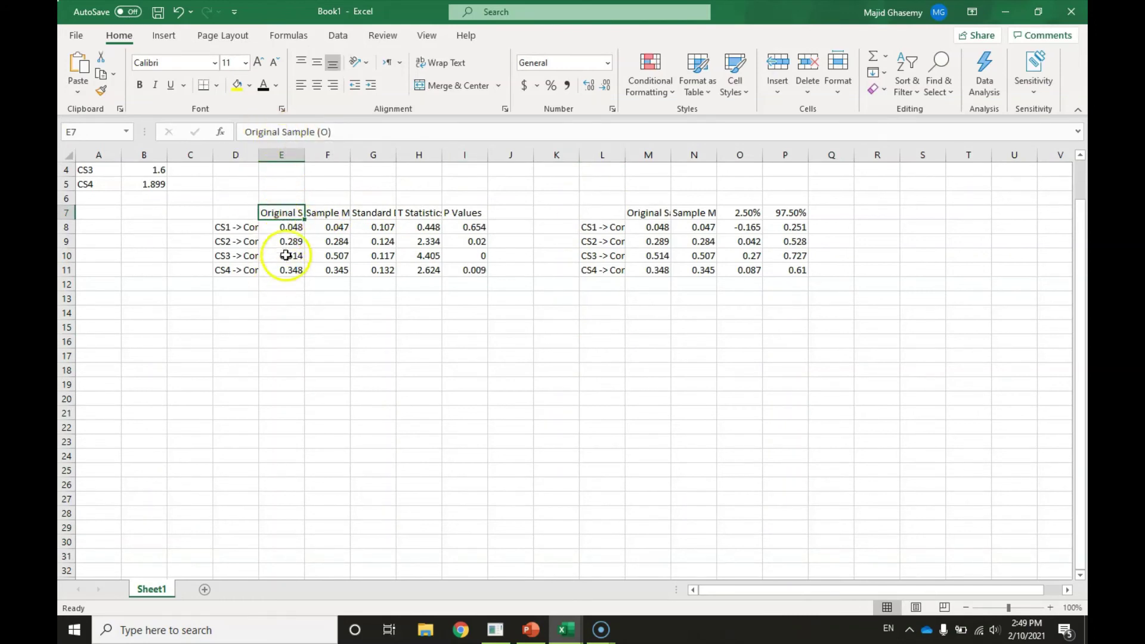
{"action": "left_click", "coordinate": [329, 213]}
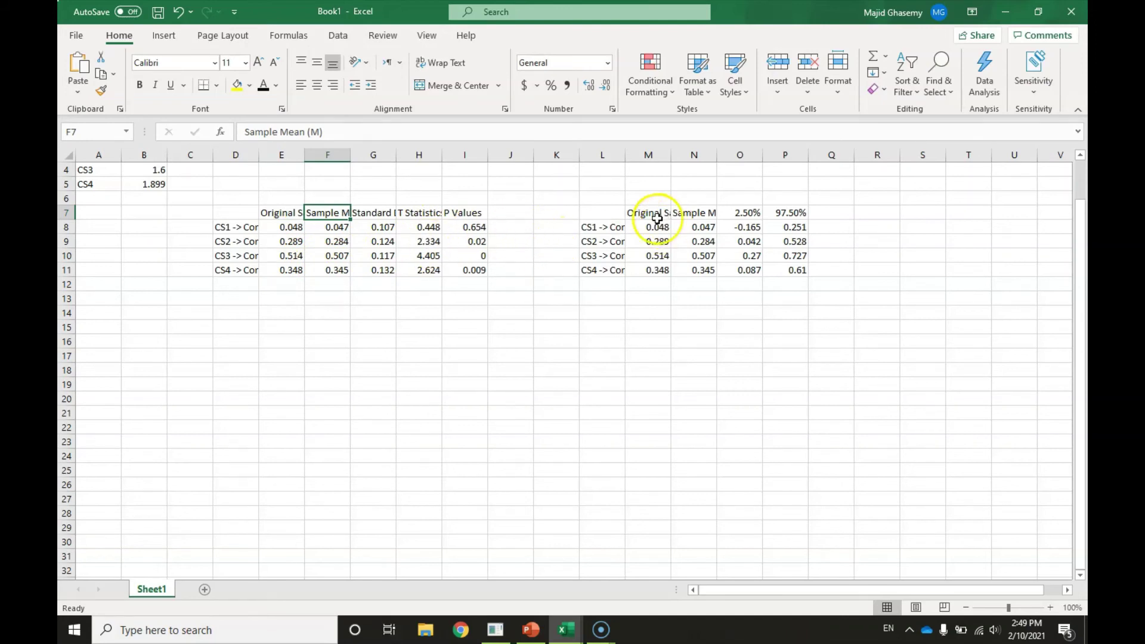
{"action": "left_click_drag", "start_coordinate": [695, 227], "coordinate": [651, 270]}
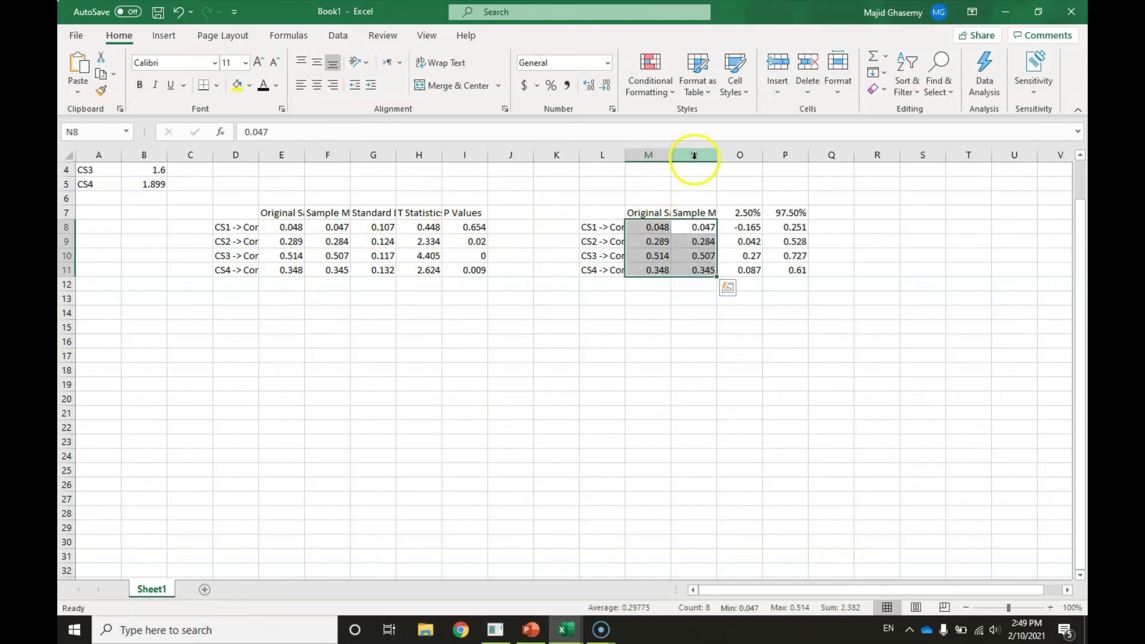
{"action": "left_click_drag", "start_coordinate": [686, 157], "coordinate": [629, 161]}
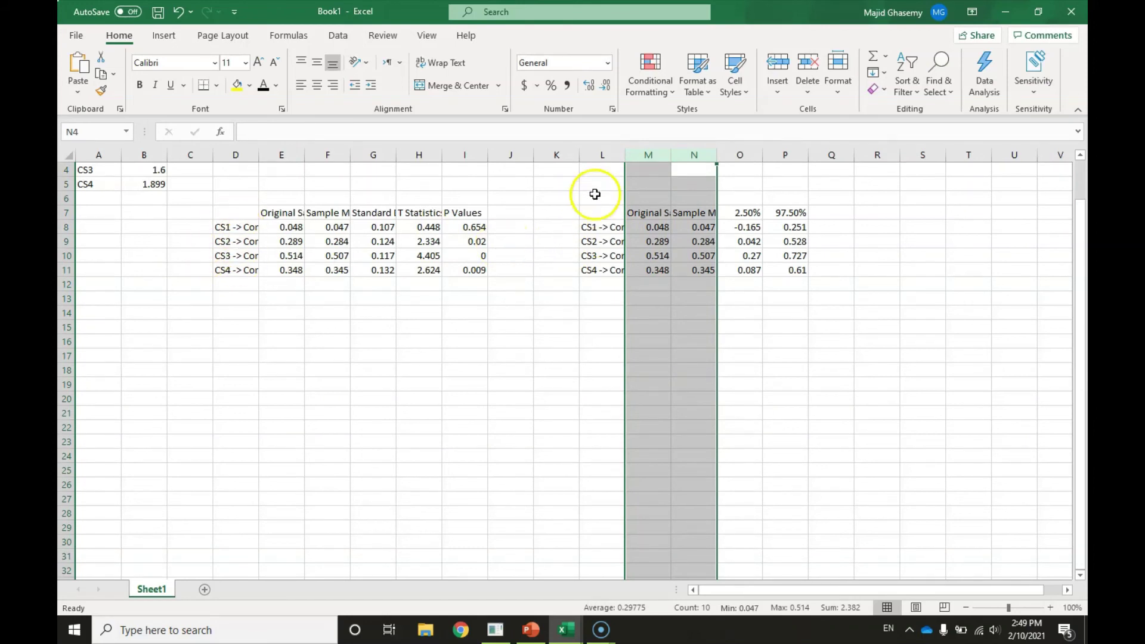
{"action": "left_click_drag", "start_coordinate": [601, 155], "coordinate": [695, 154]}
{"action": "right_click", "coordinate": [695, 154]}
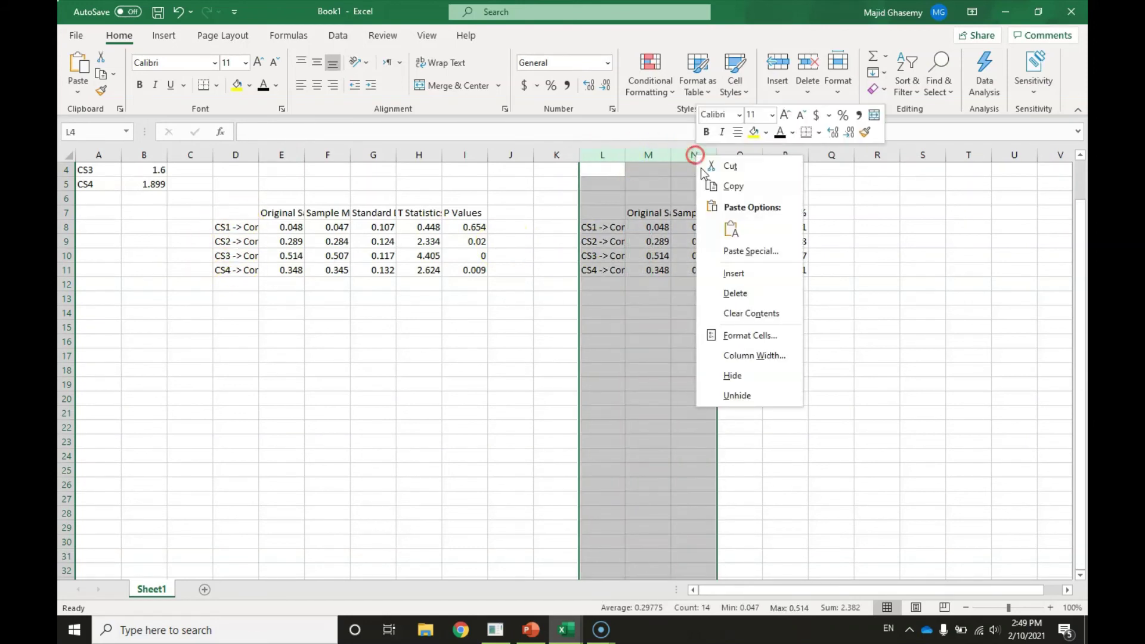
{"action": "left_click", "coordinate": [721, 296]}
Step: Delete the empty columns J and K between the significance table and the confidence interval columns
{"action": "left_click_drag", "start_coordinate": [511, 154], "coordinate": [560, 154]}
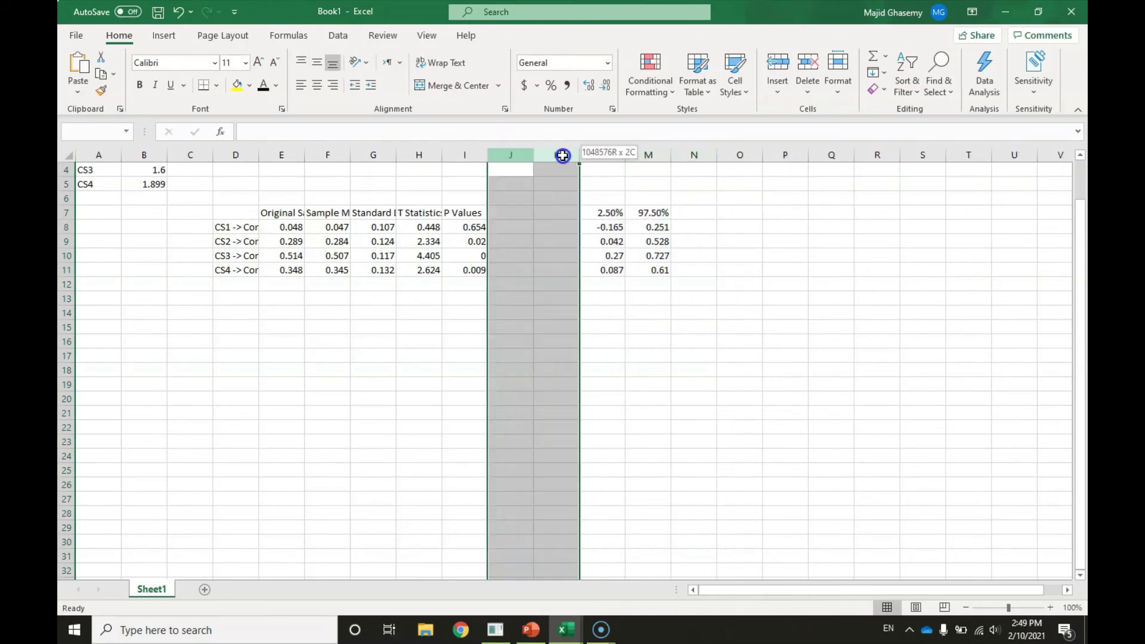
{"action": "right_click", "coordinate": [563, 149]}
{"action": "left_click", "coordinate": [596, 286]}
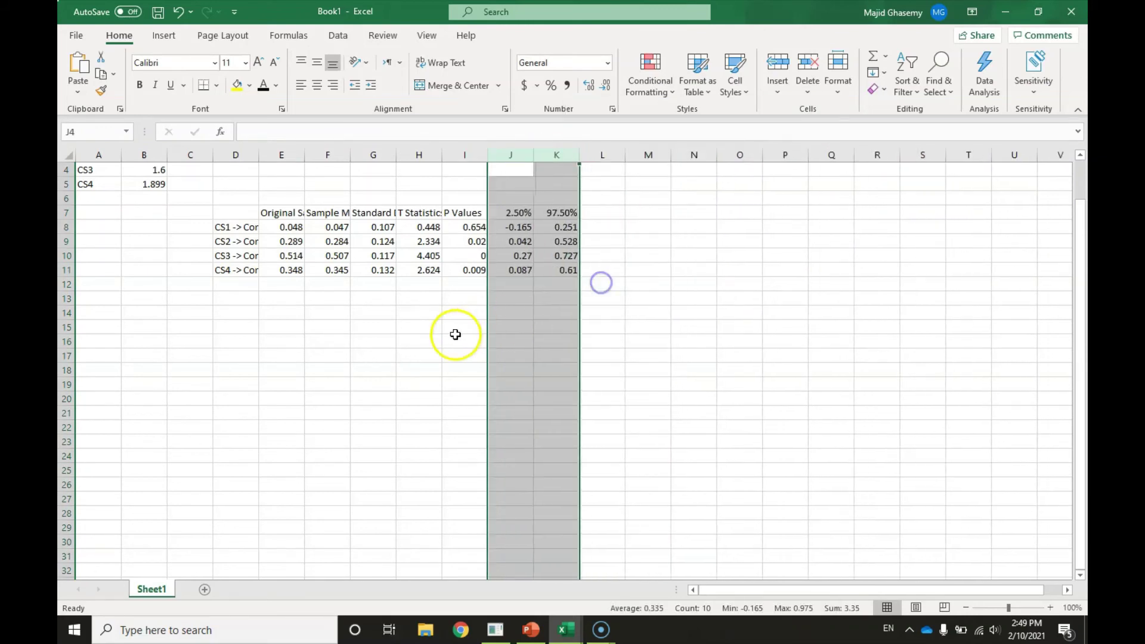
{"action": "left_click", "coordinate": [460, 339]}
Step: Auto-fit the widths of columns E to I so the significance table's headers show in full
{"action": "double_click", "coordinate": [304, 156]}
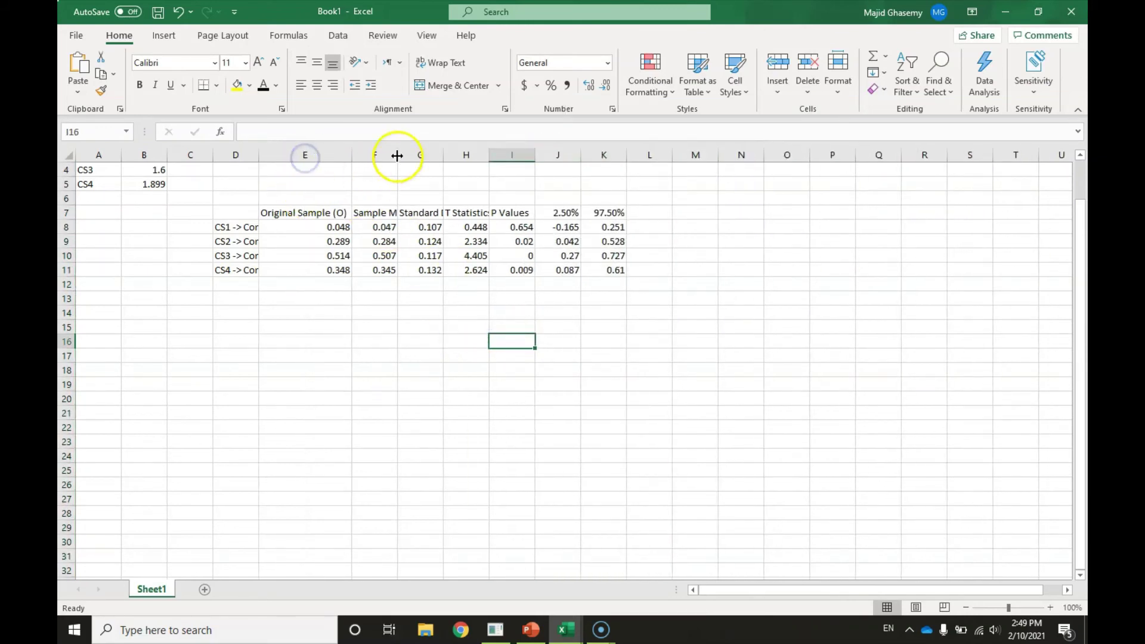
{"action": "double_click", "coordinate": [395, 154]}
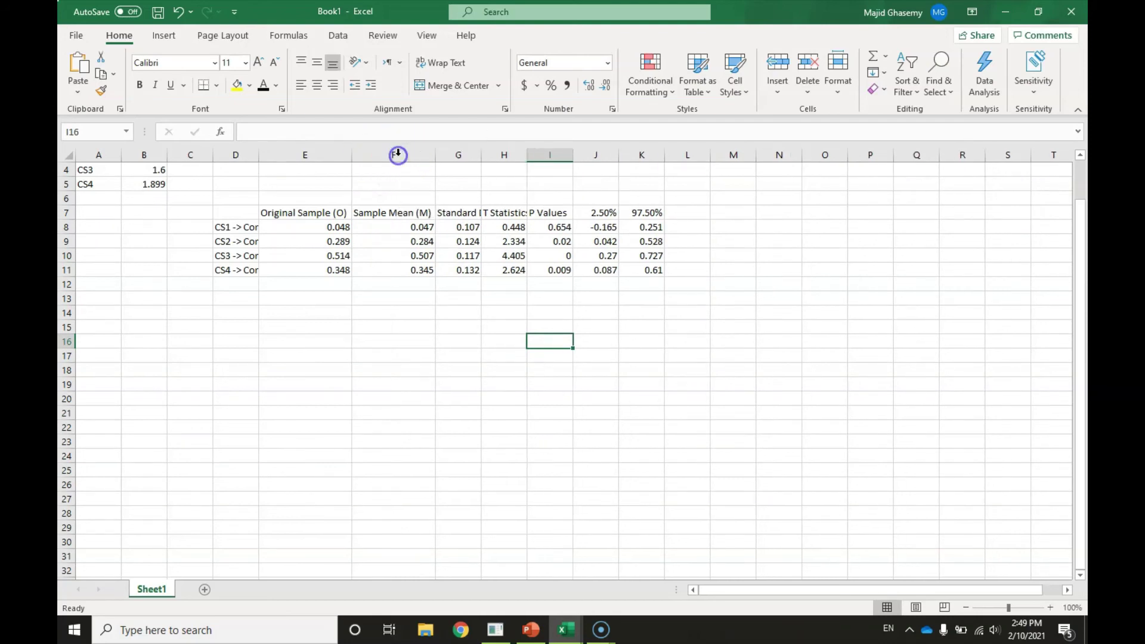
{"action": "double_click", "coordinate": [480, 155]}
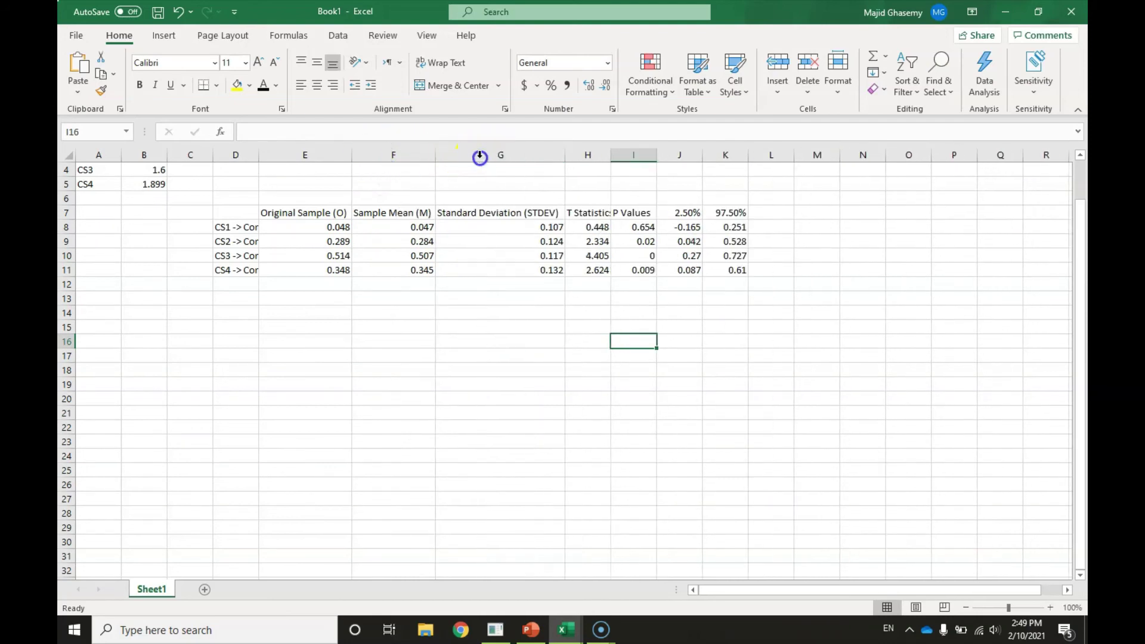
{"action": "double_click", "coordinate": [611, 155]}
{"action": "double_click", "coordinate": [724, 157]}
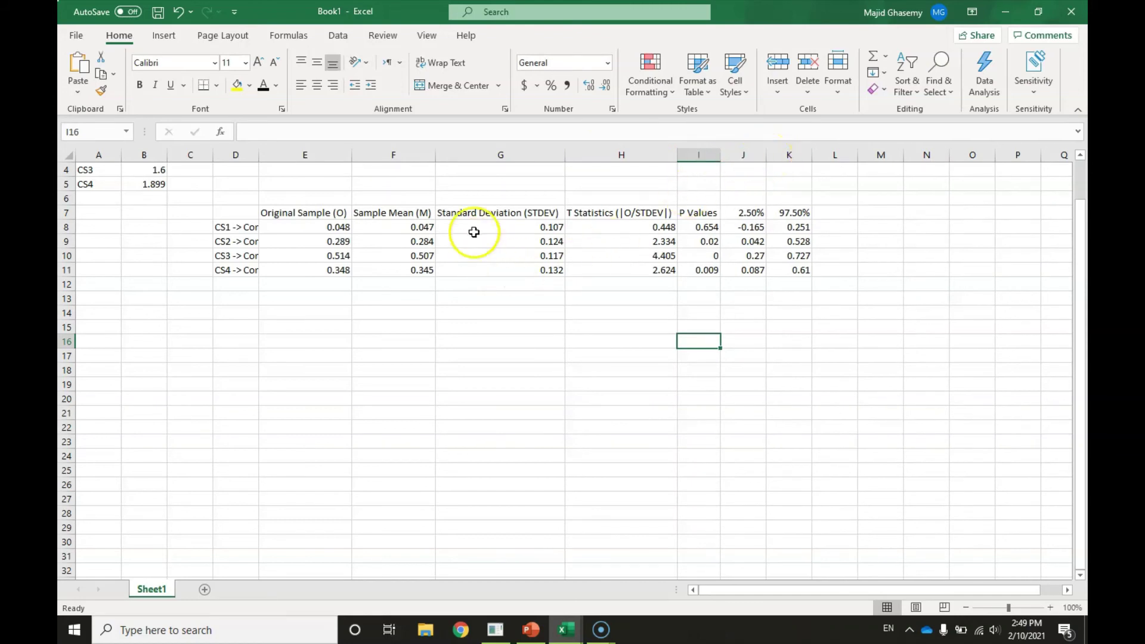
Step: Delete columns F and G, which hold the sample mean and standard deviation
{"action": "left_click", "coordinate": [499, 153]}
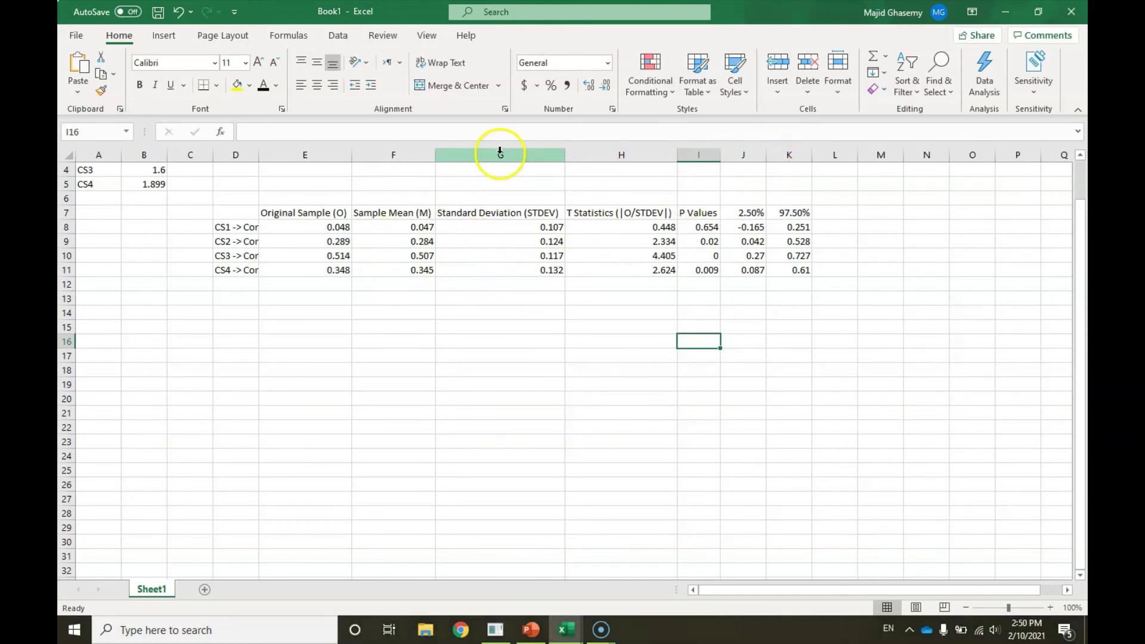
{"action": "left_click_drag", "start_coordinate": [409, 153], "coordinate": [512, 158]}
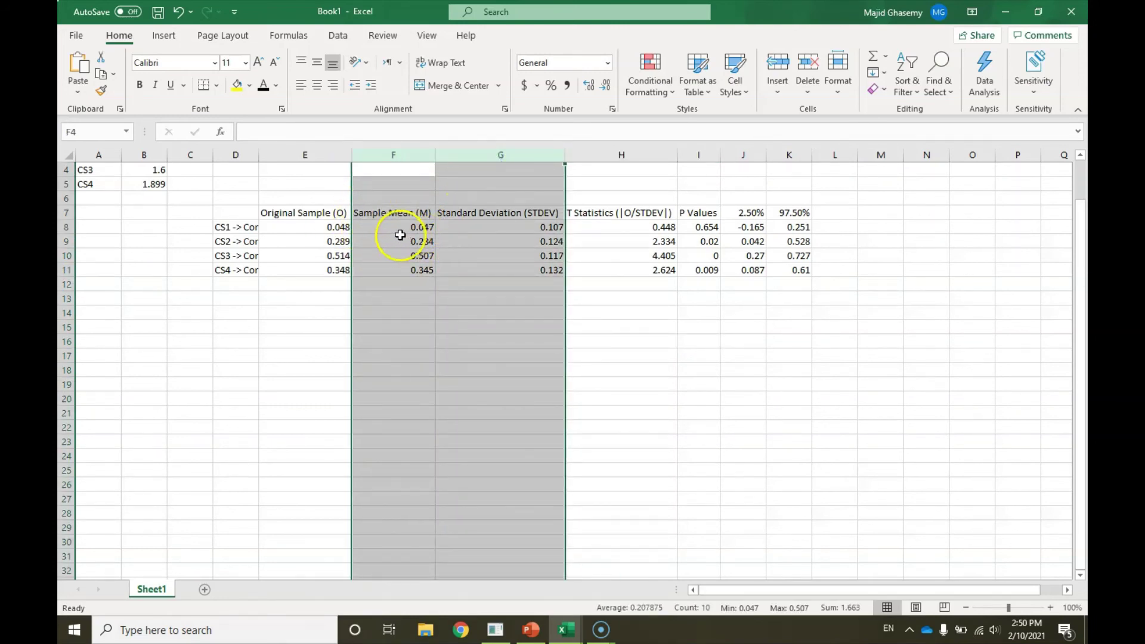
{"action": "right_click", "coordinate": [520, 155]}
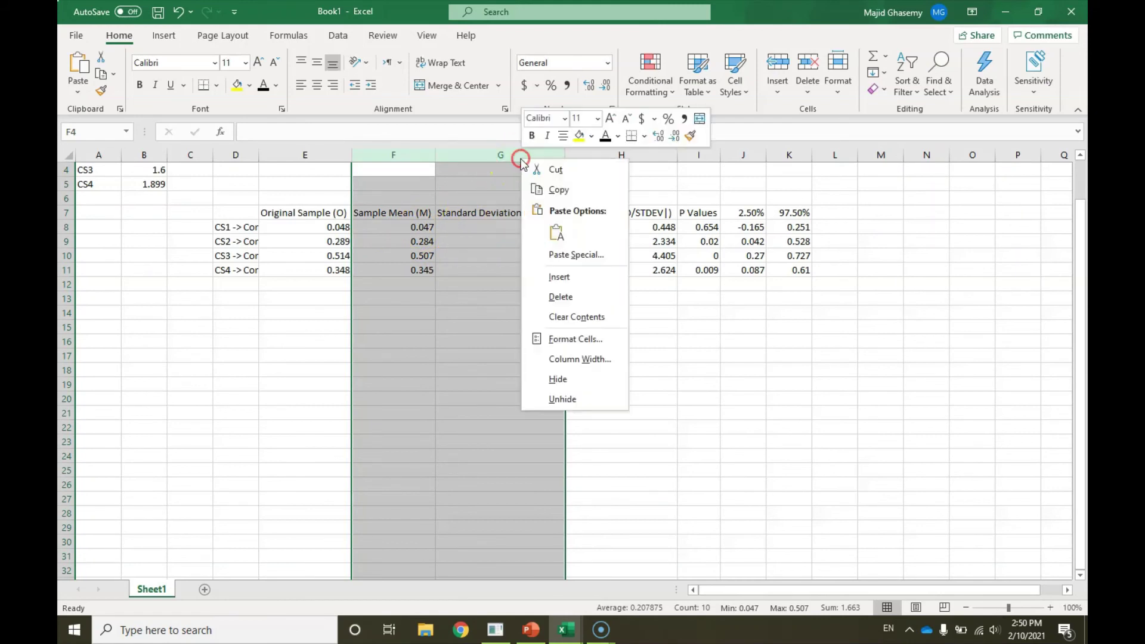
{"action": "left_click", "coordinate": [574, 297]}
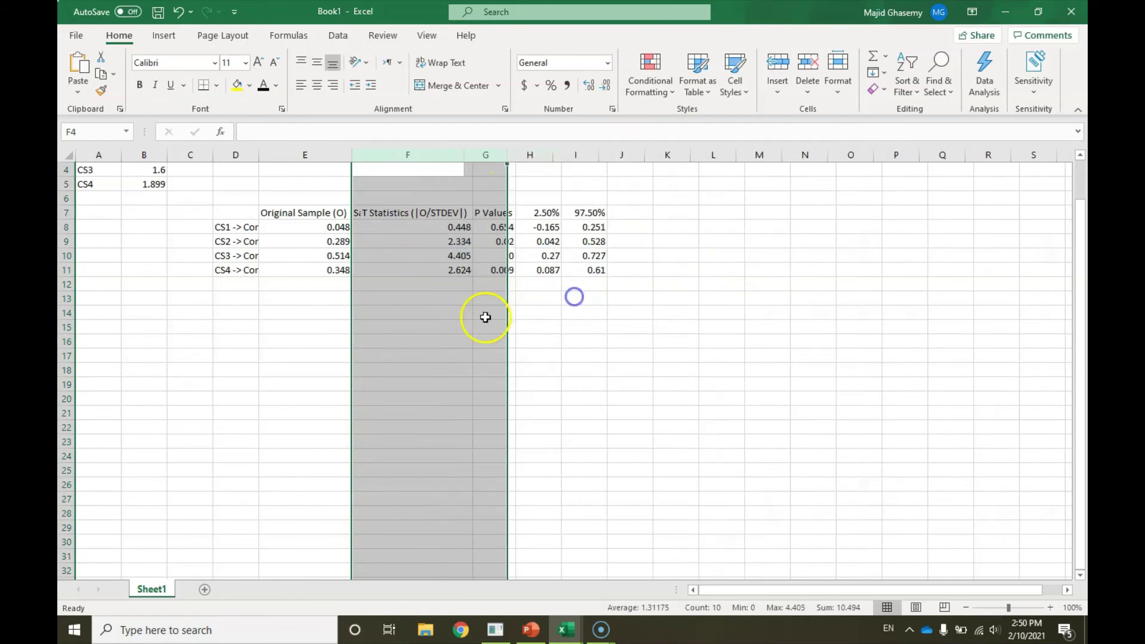
{"action": "left_click", "coordinate": [306, 354]}
Step: Examine the outer weights, T statistics, P values and 2.5% to 97.5% confidence intervals of CS1 to CS4
{"action": "left_click", "coordinate": [412, 212]}
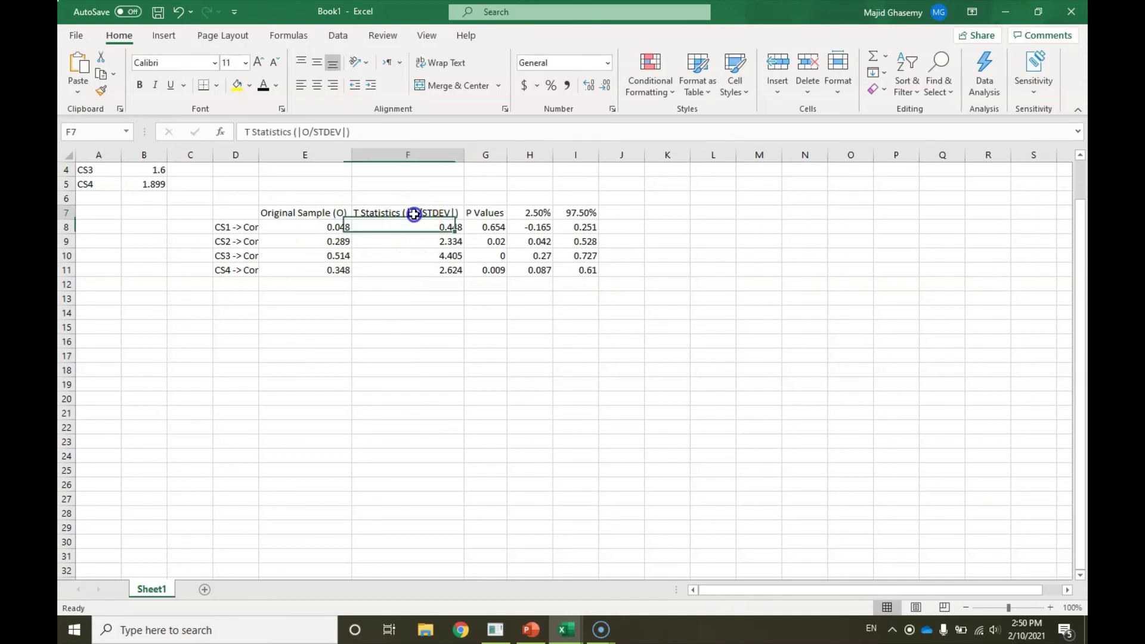
{"action": "left_click_drag", "start_coordinate": [288, 228], "coordinate": [281, 278]}
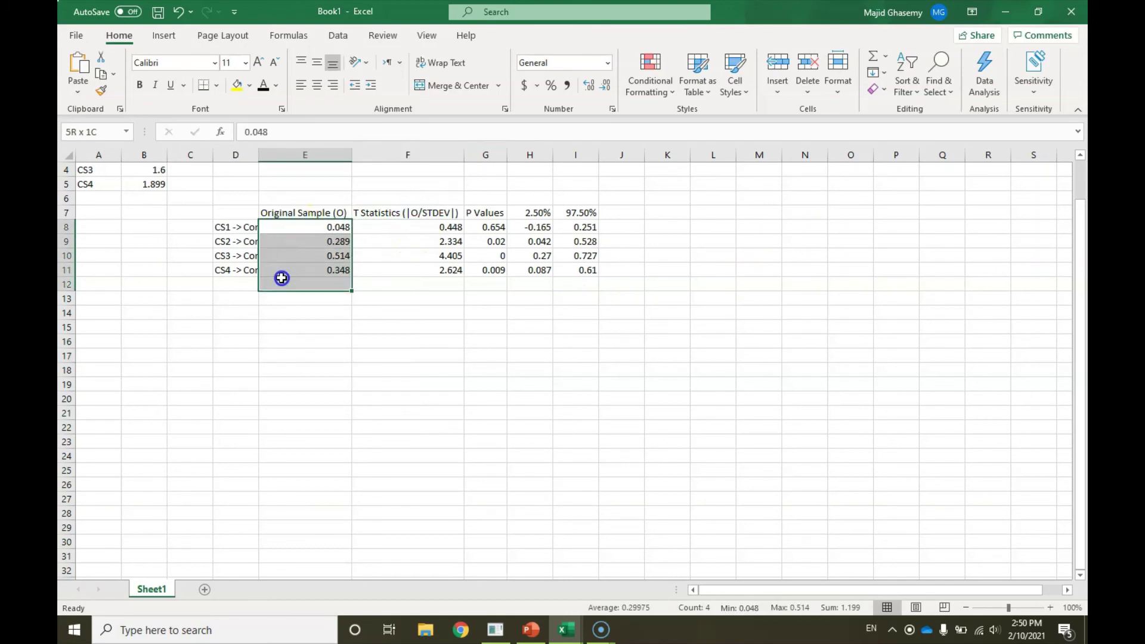
{"action": "left_click_drag", "start_coordinate": [493, 226], "coordinate": [488, 268]}
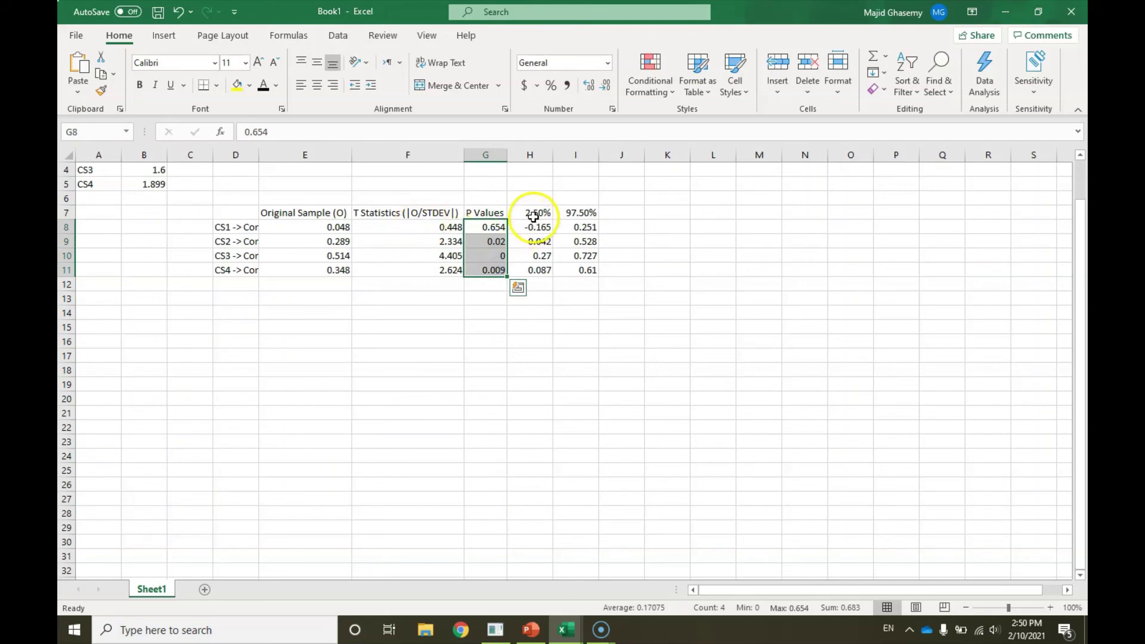
{"action": "left_click_drag", "start_coordinate": [533, 216], "coordinate": [578, 271]}
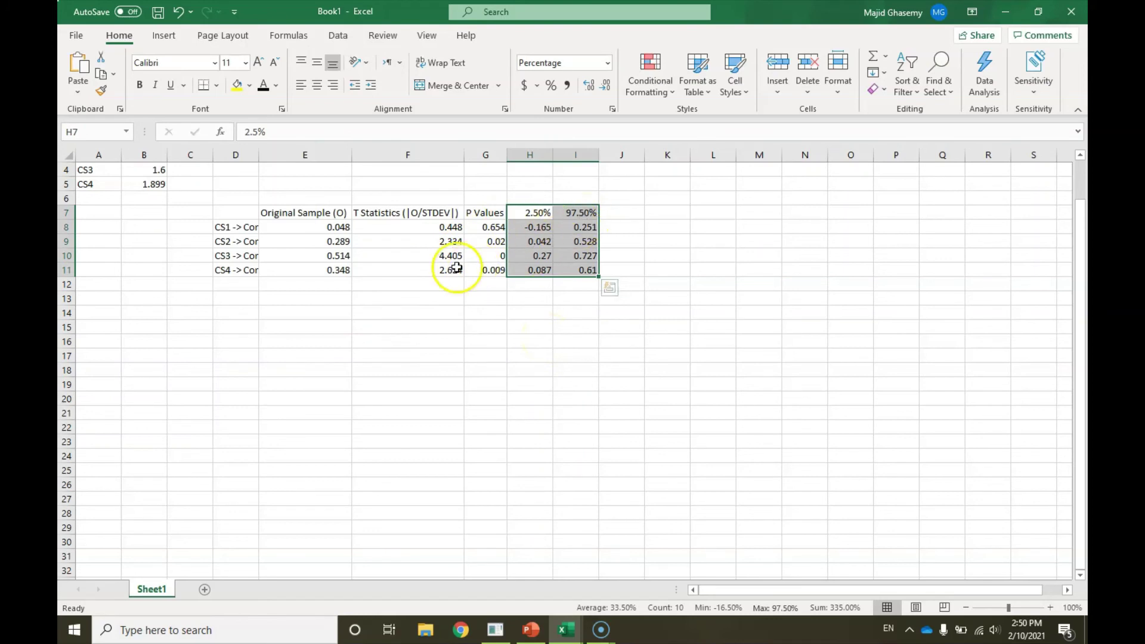
{"action": "left_click", "coordinate": [438, 338]}
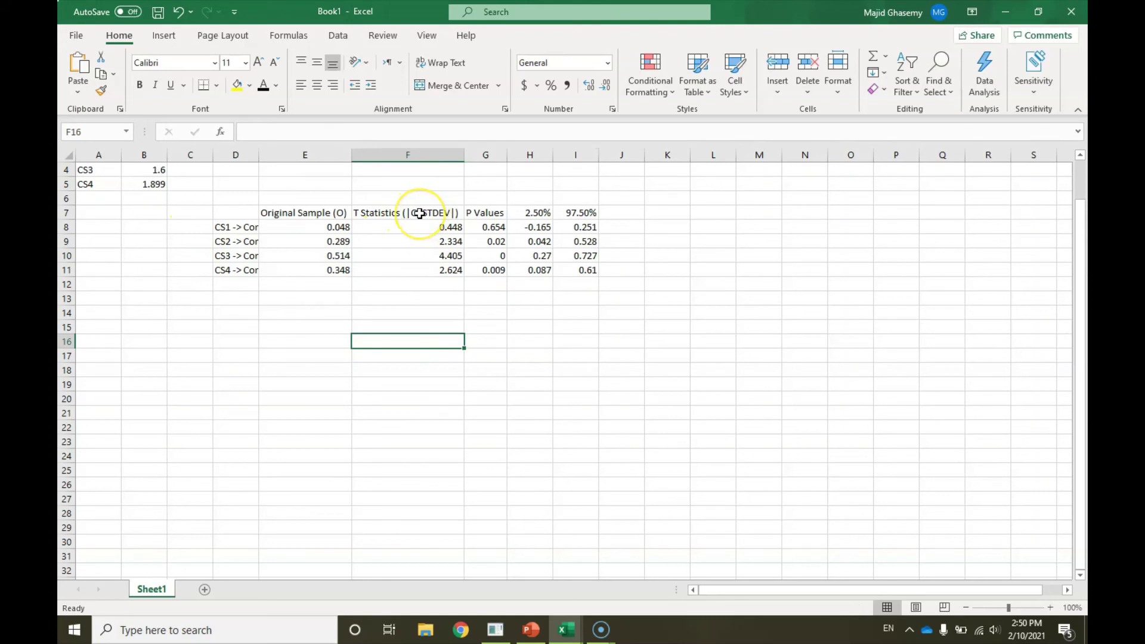
{"action": "left_click", "coordinate": [420, 213]}
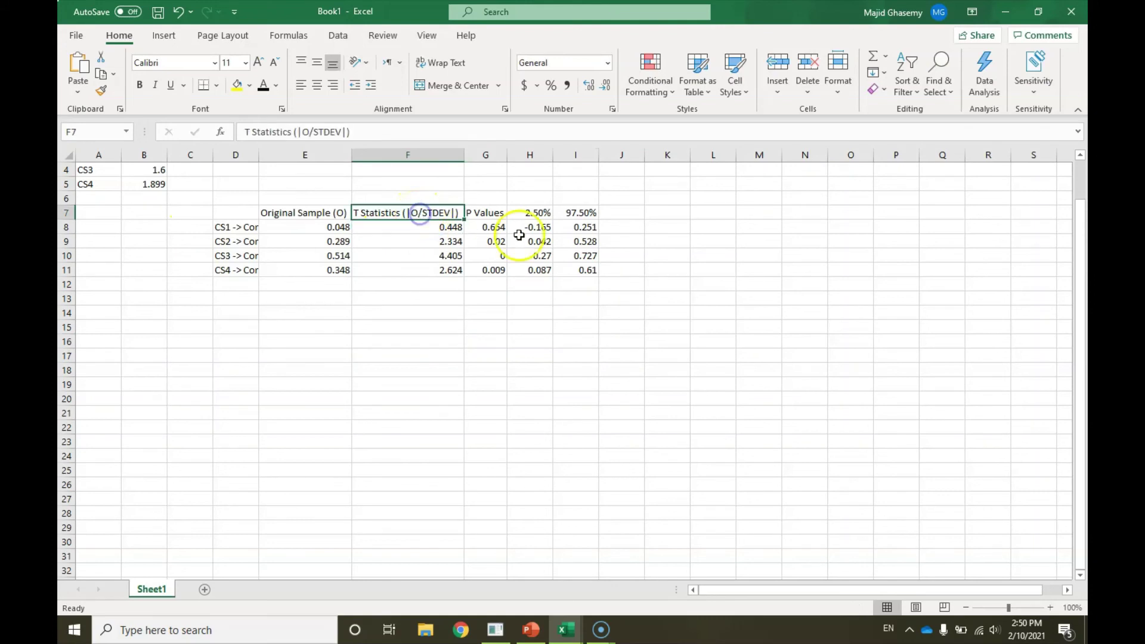
{"action": "left_click", "coordinate": [483, 212]}
{"action": "left_click_drag", "start_coordinate": [533, 212], "coordinate": [573, 267]}
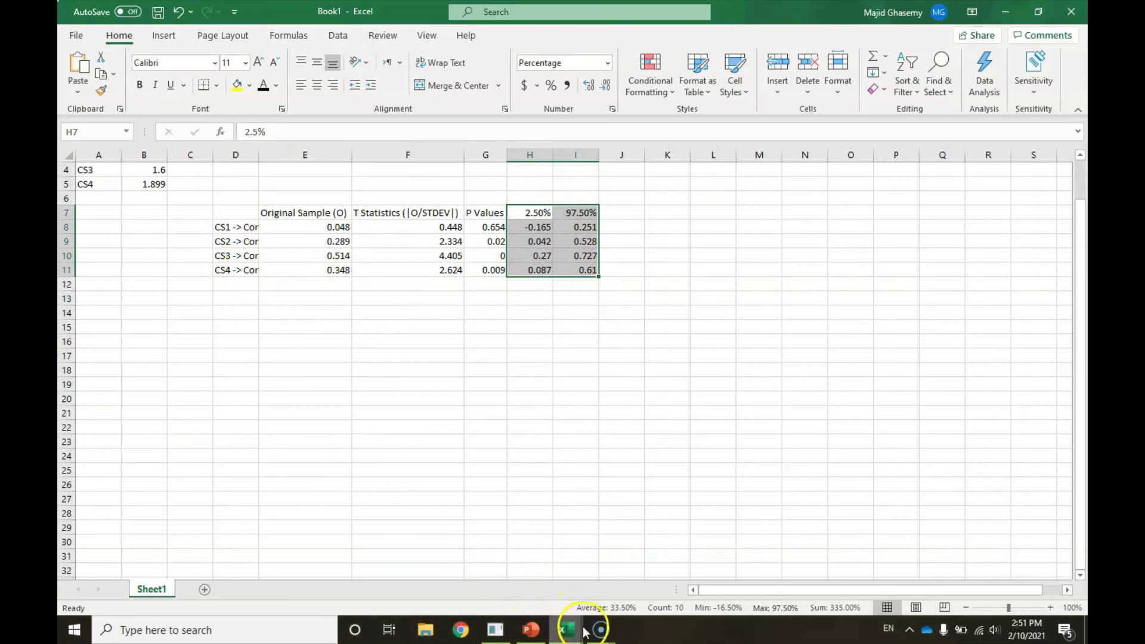
Step: Copy the bootstrapped outer loadings table from SmartPLS in Excel format and paste it into the Book1 worksheet at cell K15
{"action": "left_click", "coordinate": [495, 630]}
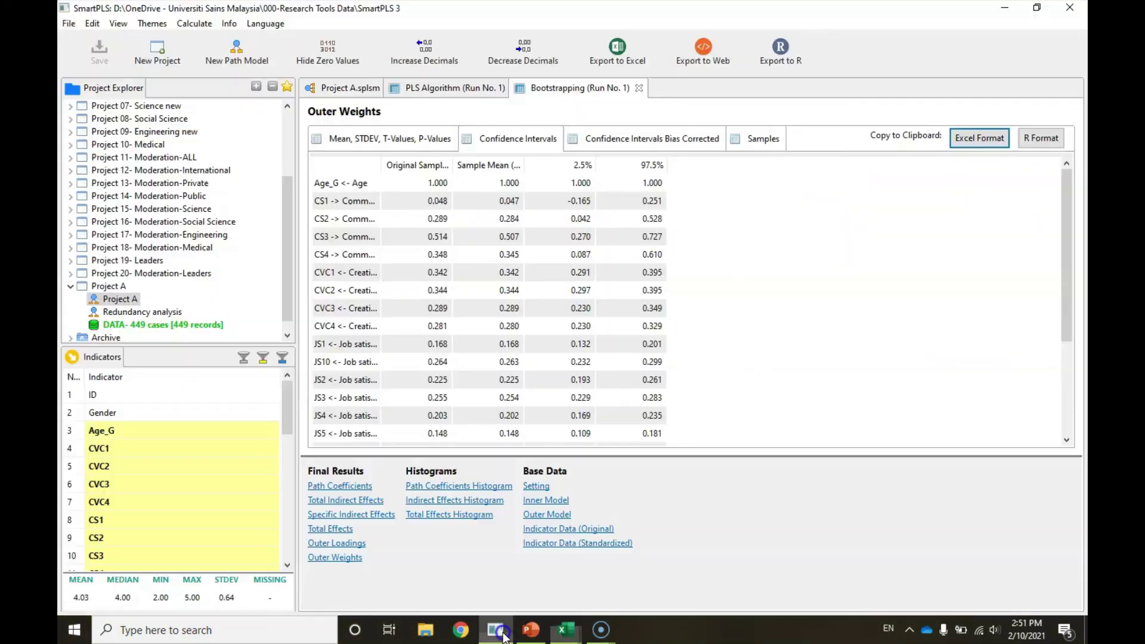
{"action": "left_click", "coordinate": [337, 544]}
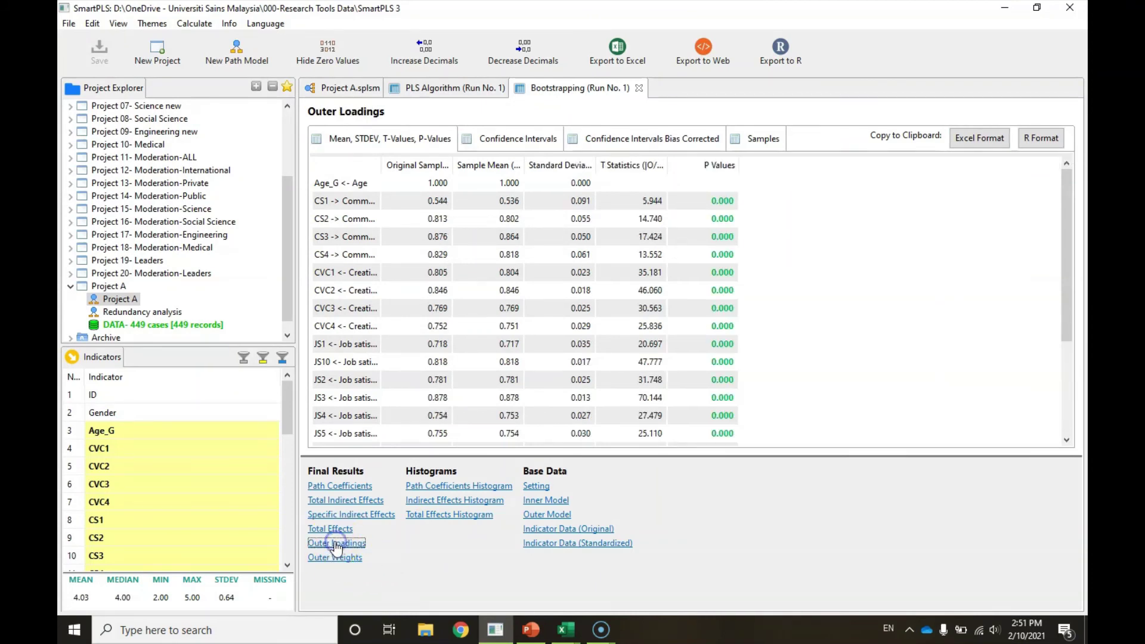
{"action": "left_click", "coordinate": [978, 138]}
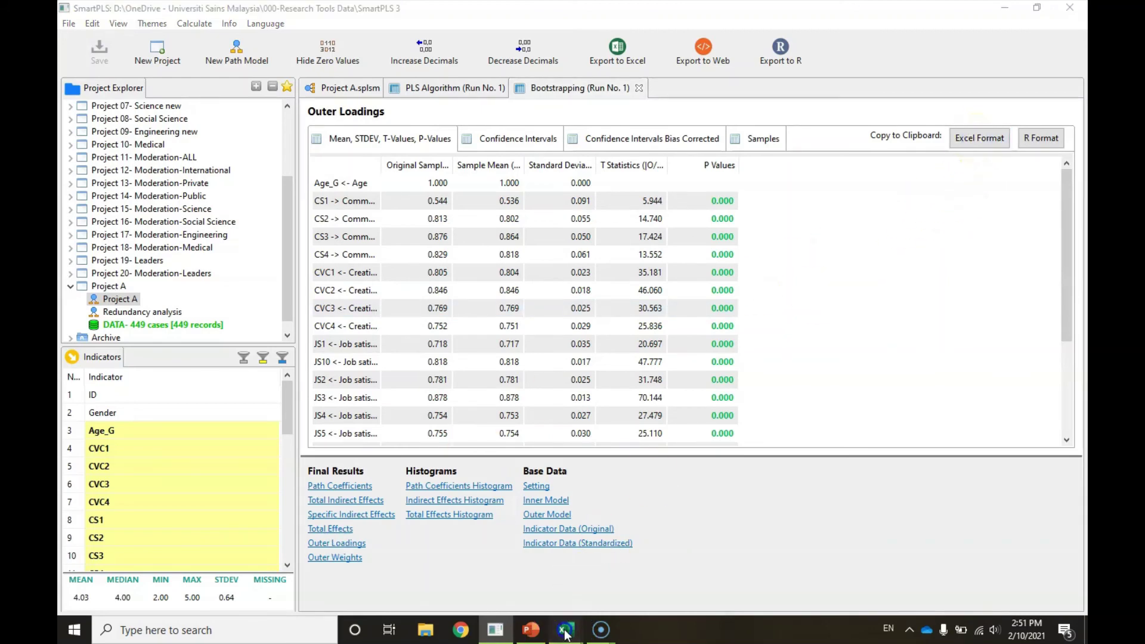
{"action": "mouse_move", "coordinate": [566, 629]}
{"action": "left_click", "coordinate": [637, 572]}
{"action": "right_click", "coordinate": [540, 358]}
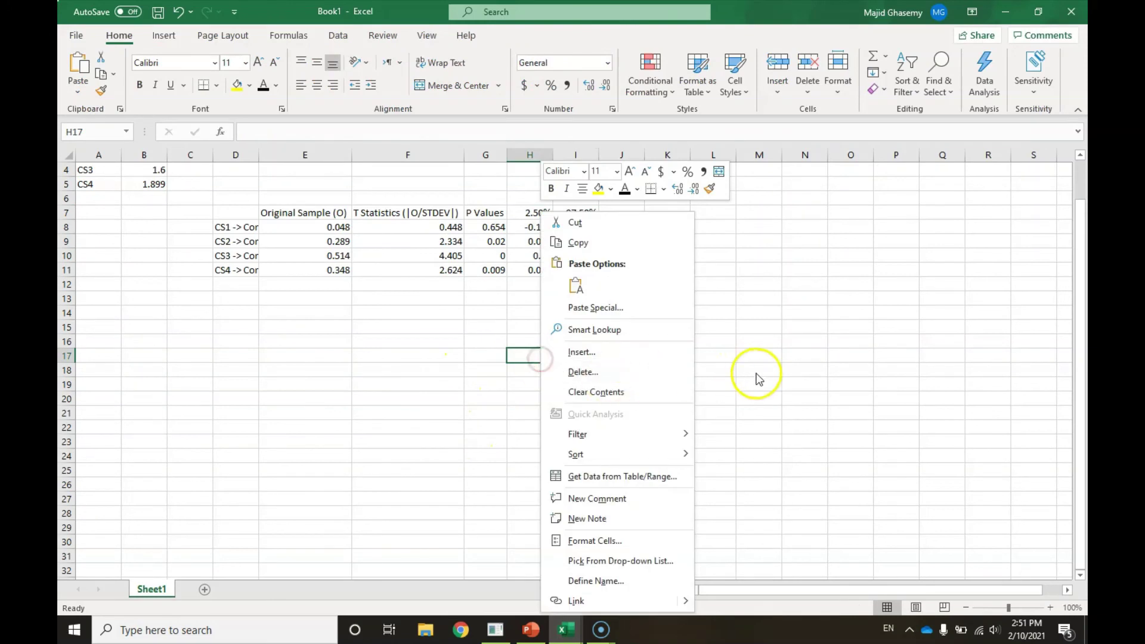
{"action": "right_click", "coordinate": [747, 368]}
{"action": "right_click", "coordinate": [657, 328]}
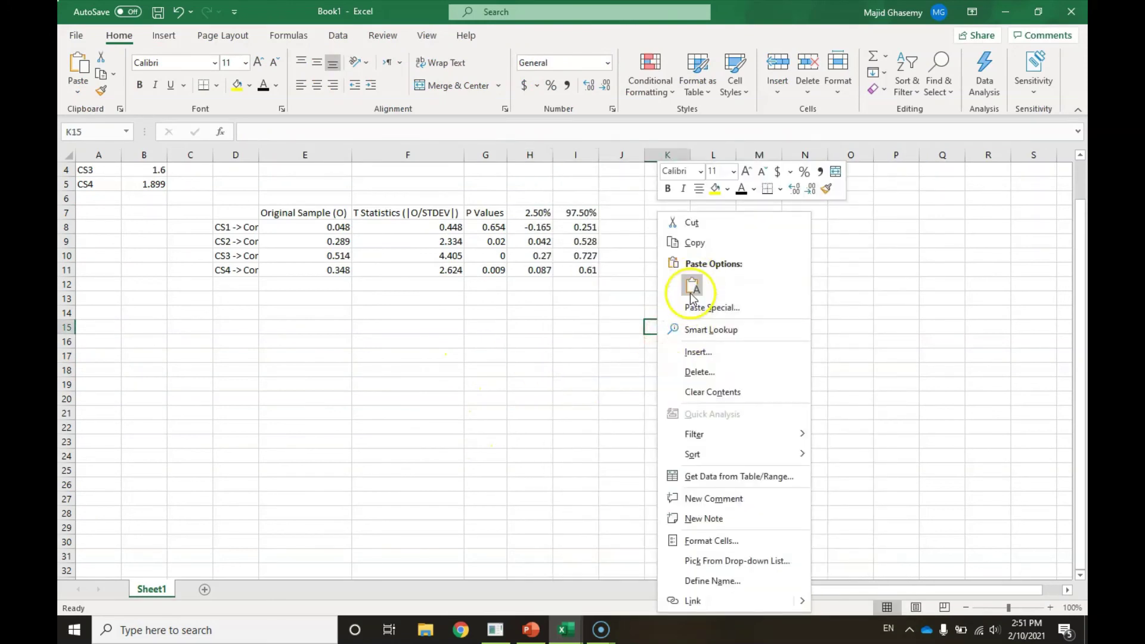
{"action": "left_click", "coordinate": [694, 285]}
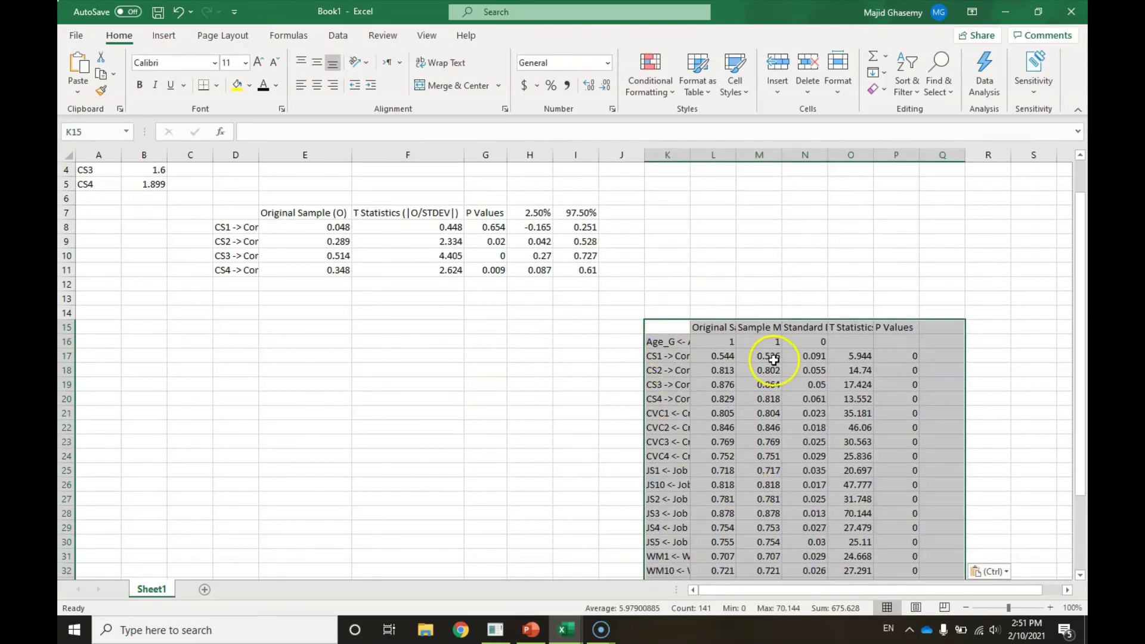
Step: Move the CS1 to CS4 original sample loadings to J8:J11, head the column "Loading" in J7 and auto-fit its width
{"action": "left_click_drag", "start_coordinate": [719, 356], "coordinate": [709, 397]}
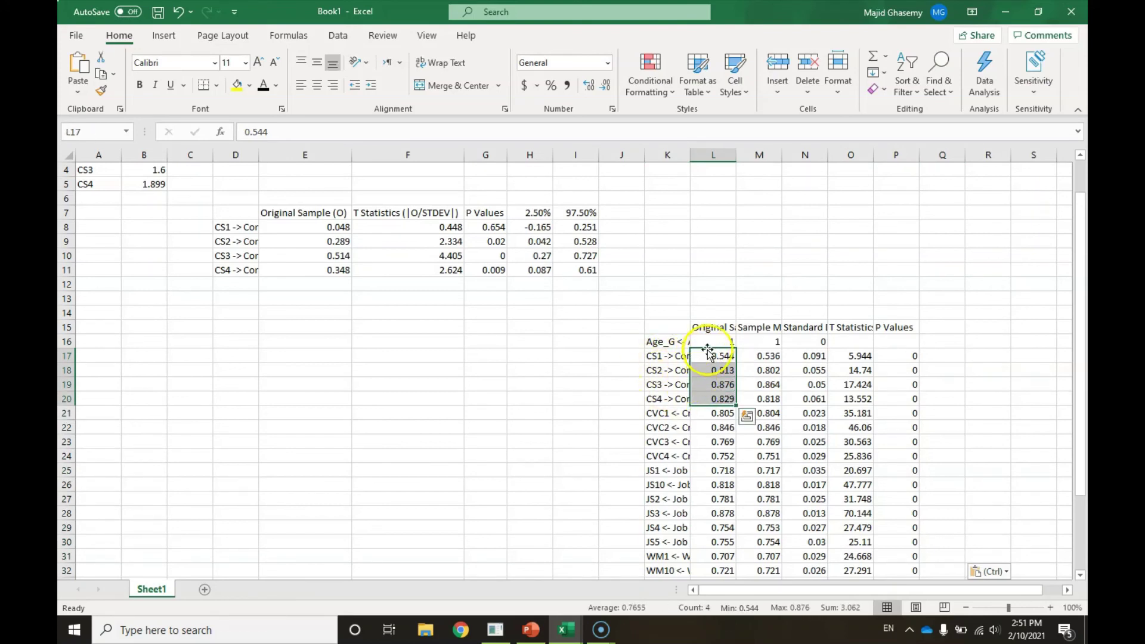
{"action": "left_click_drag", "start_coordinate": [708, 352], "coordinate": [633, 234]}
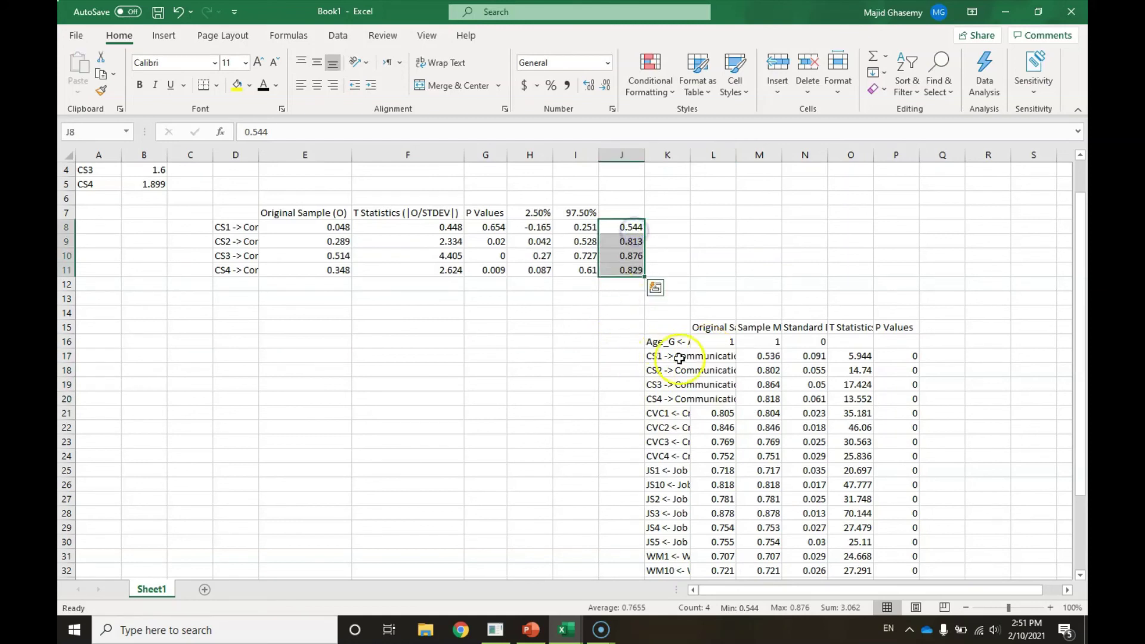
{"action": "left_click", "coordinate": [623, 210]}
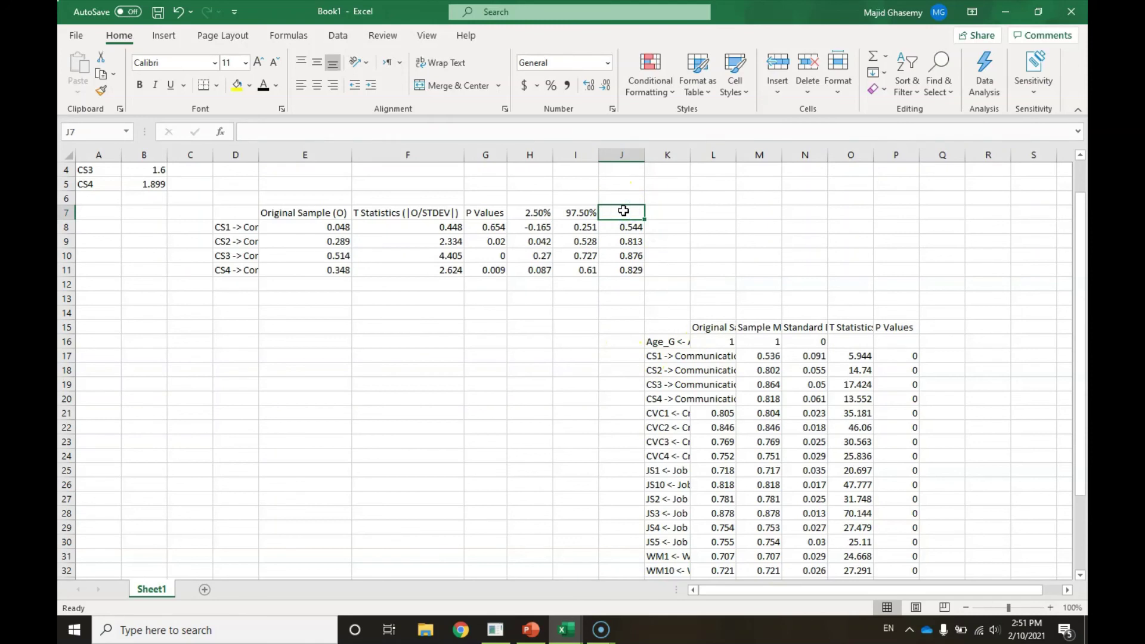
{"action": "type", "text": "Loading"}
{"action": "left_click", "coordinate": [575, 368]}
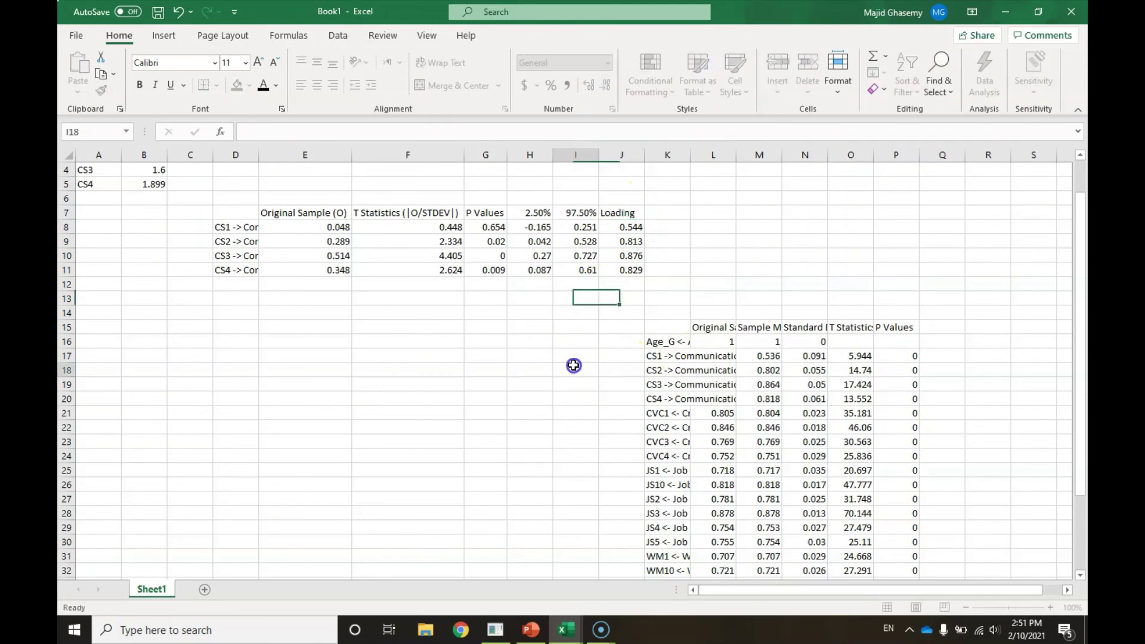
{"action": "double_click", "coordinate": [644, 155]}
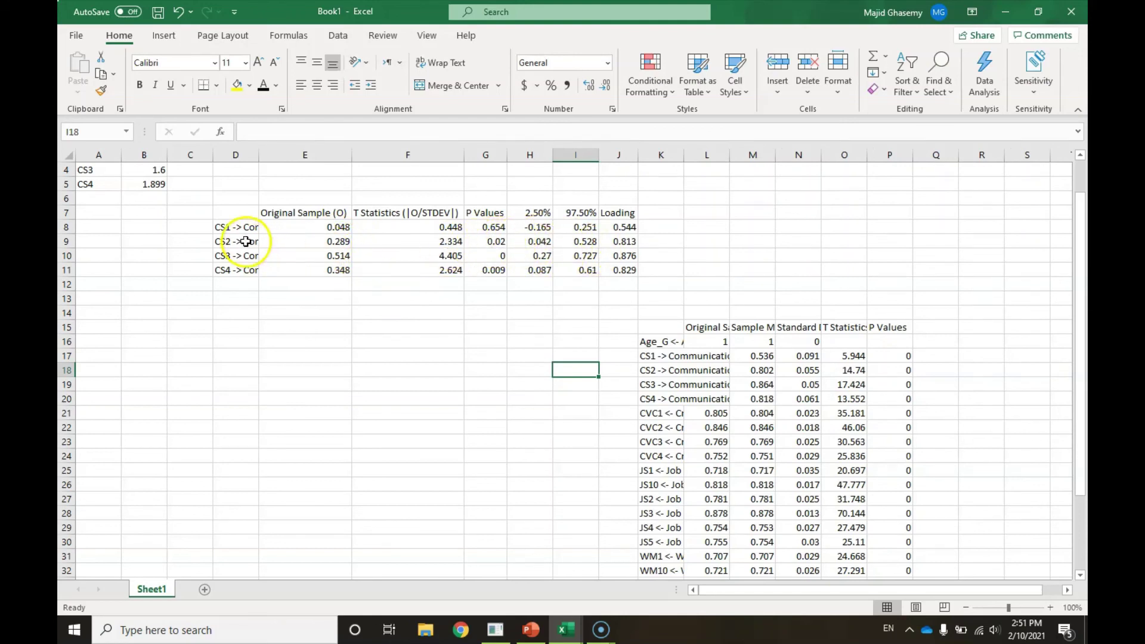
Step: Fill the CS2 to CS4 rows of the outer weights table, D9:J11, with light green
{"action": "mouse_move", "coordinate": [239, 242]}
{"action": "left_mouse_down"}
{"action": "mouse_move", "coordinate": [307, 266]}
{"action": "mouse_move", "coordinate": [613, 264]}
{"action": "left_mouse_up"}
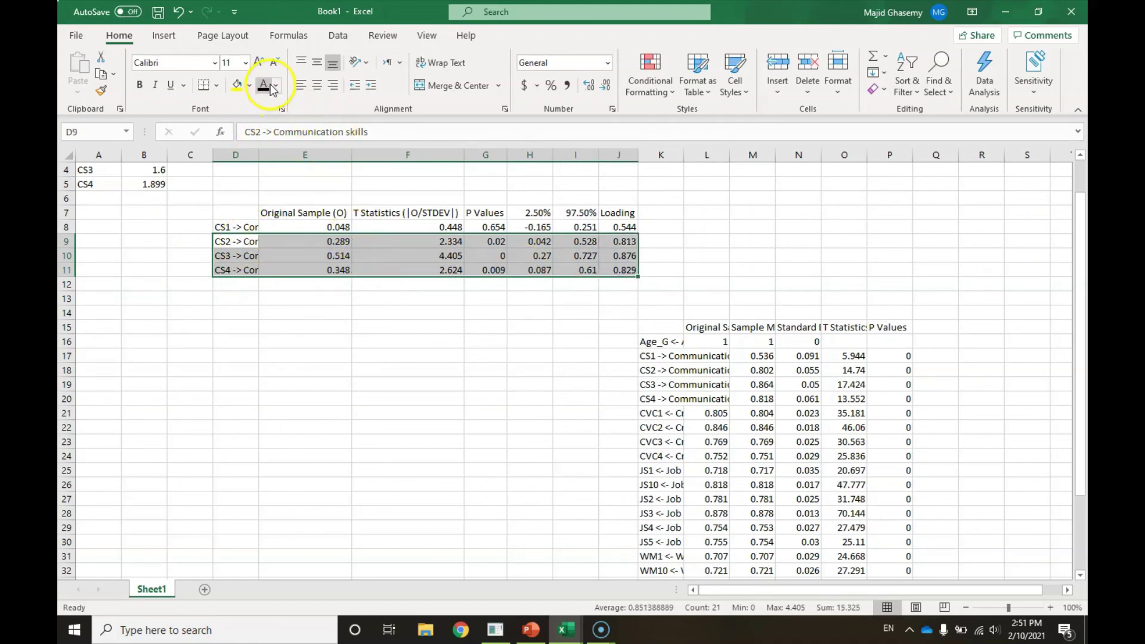
{"action": "left_click", "coordinate": [249, 85]}
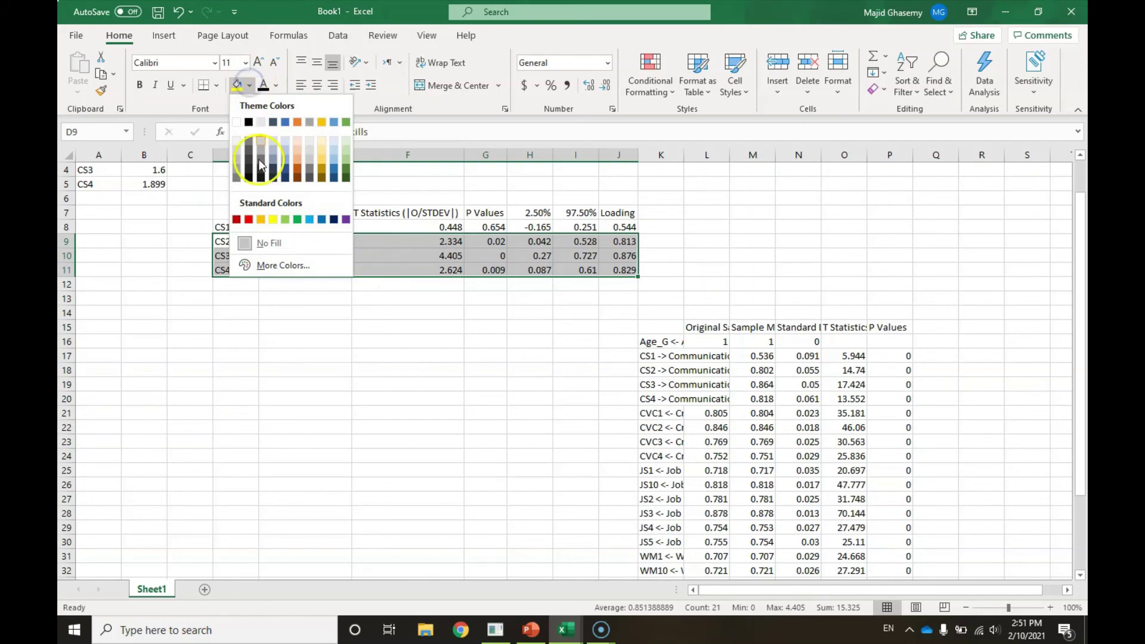
{"action": "left_click", "coordinate": [293, 221]}
{"action": "left_click", "coordinate": [473, 338]}
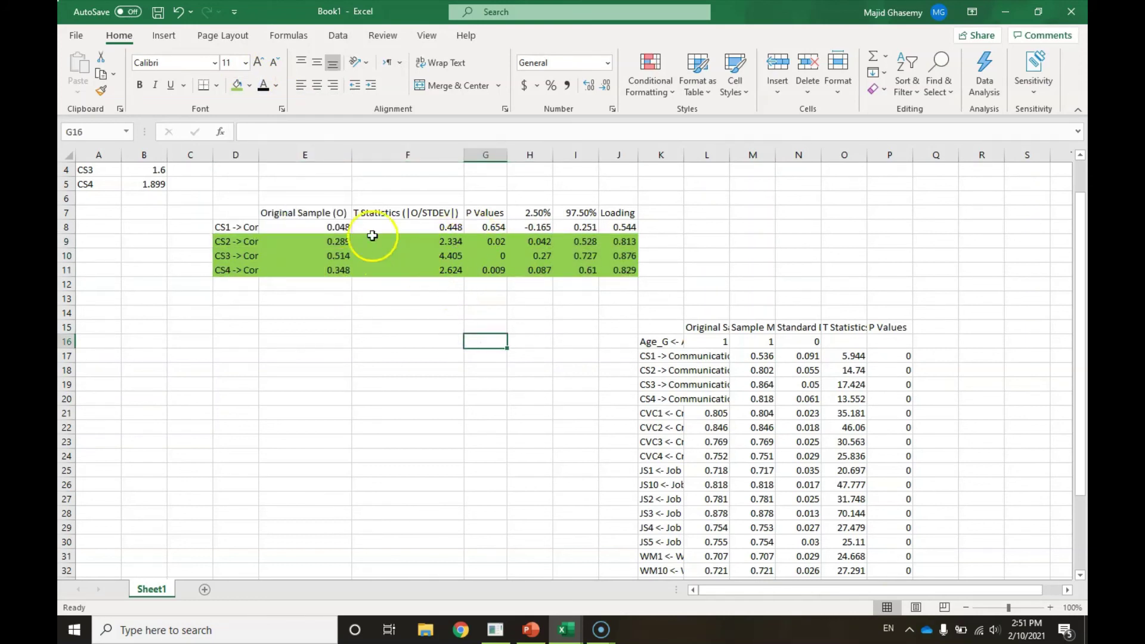
Step: Fill the CS1 loading in cell J8 with the same light green
{"action": "left_click", "coordinate": [482, 228]}
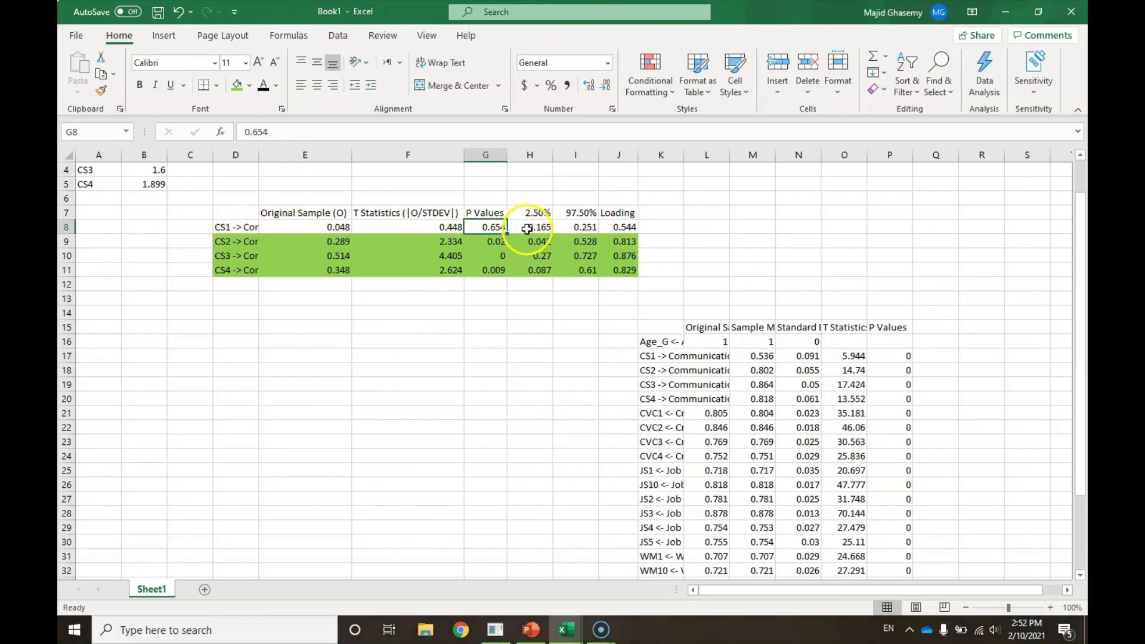
{"action": "left_click", "coordinate": [608, 227]}
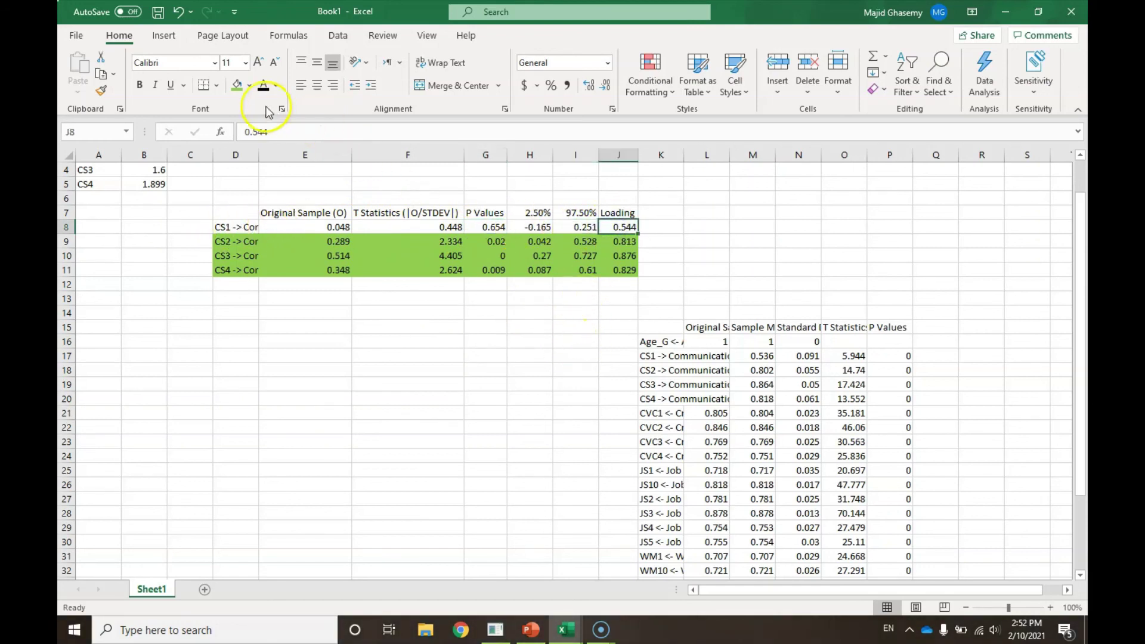
{"action": "left_click", "coordinate": [236, 85]}
{"action": "left_click", "coordinate": [530, 370]}
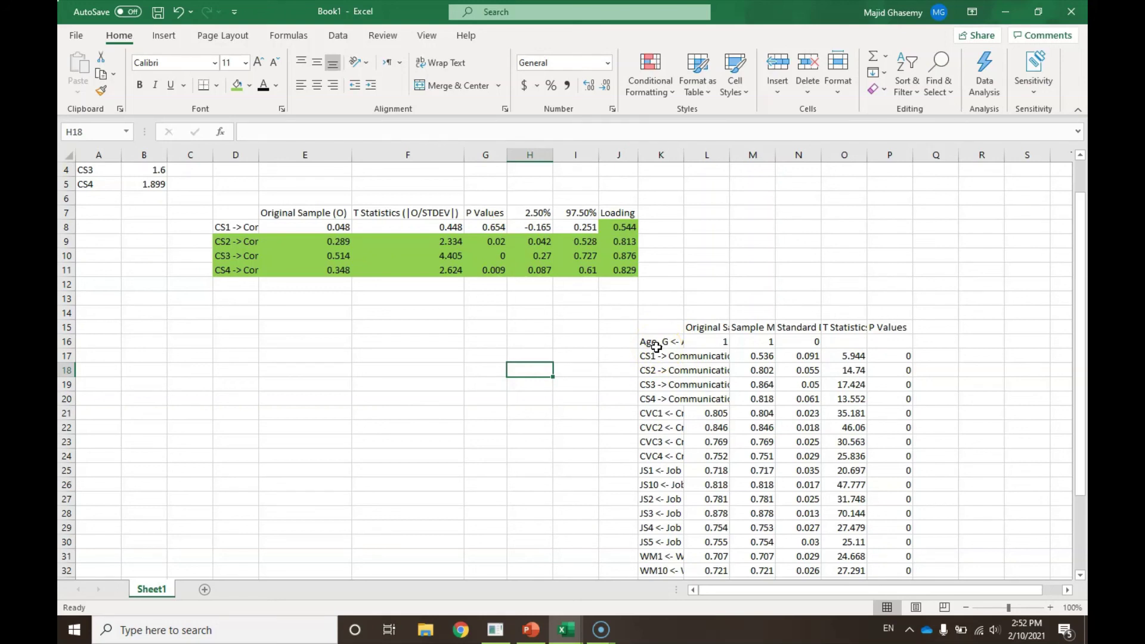
Step: Switch to the results report workbook and examine the redundancy analysis text and bootstrapping note on the Formative sheet
{"action": "scroll", "coordinate": [464, 331], "scroll_direction": "up", "scroll_amount": 1}
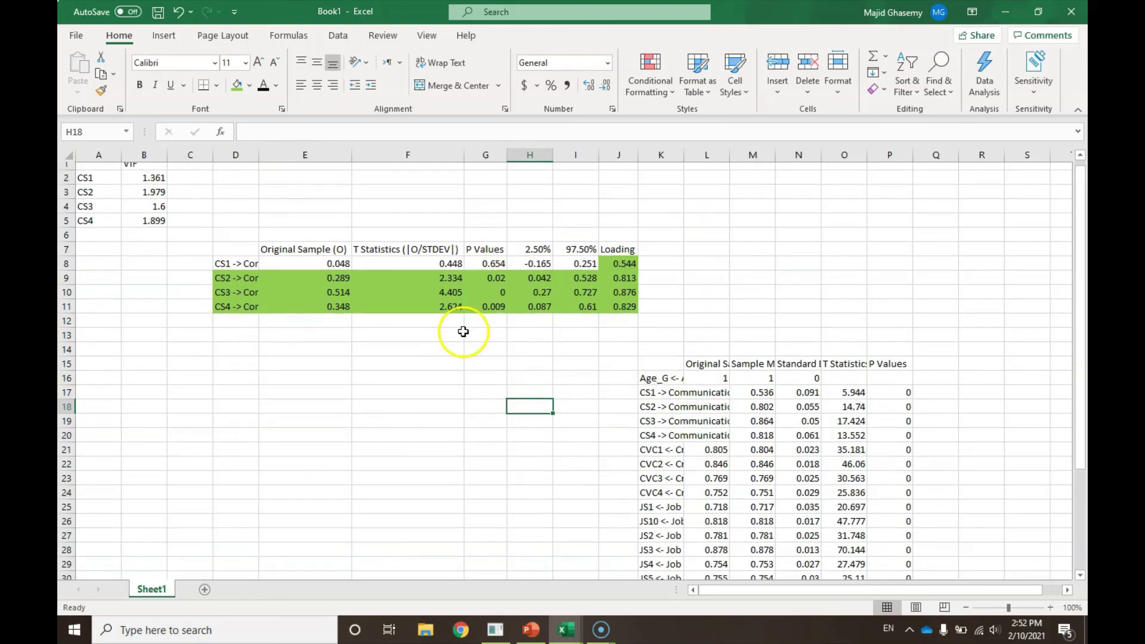
{"action": "mouse_move", "coordinate": [571, 637]}
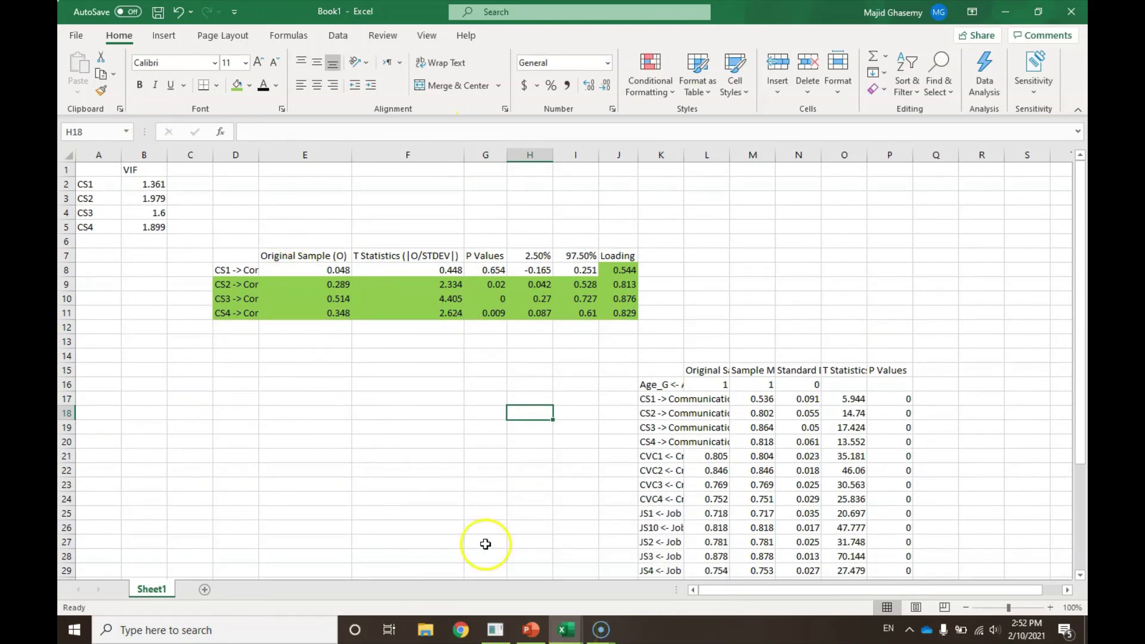
{"action": "left_click", "coordinate": [565, 630]}
{"action": "left_click", "coordinate": [510, 600]}
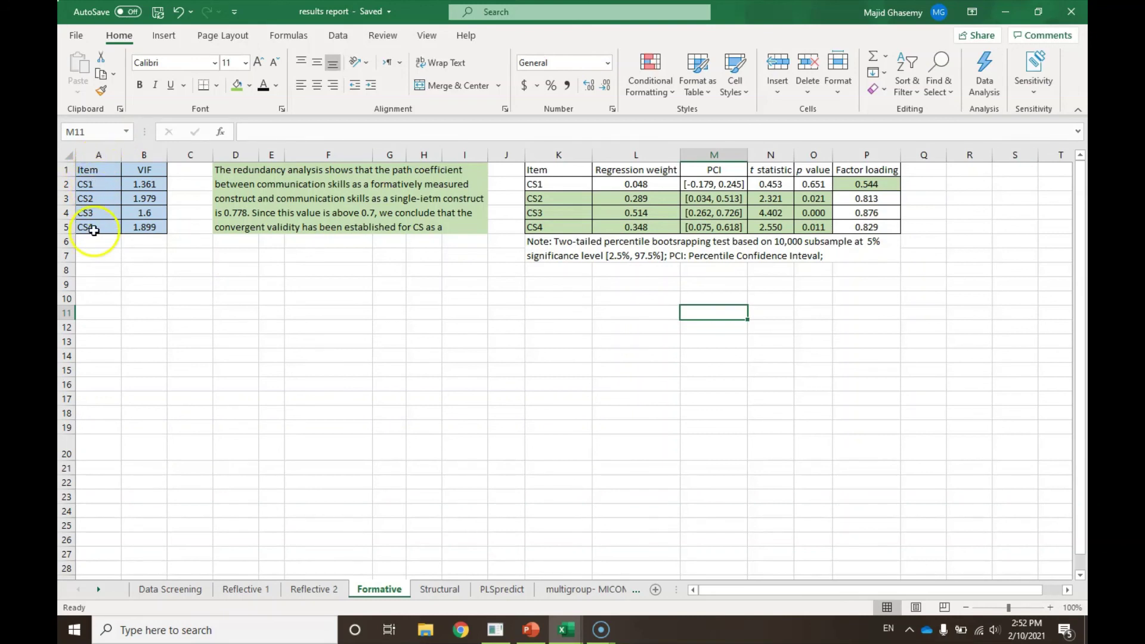
{"action": "left_click", "coordinate": [302, 190]}
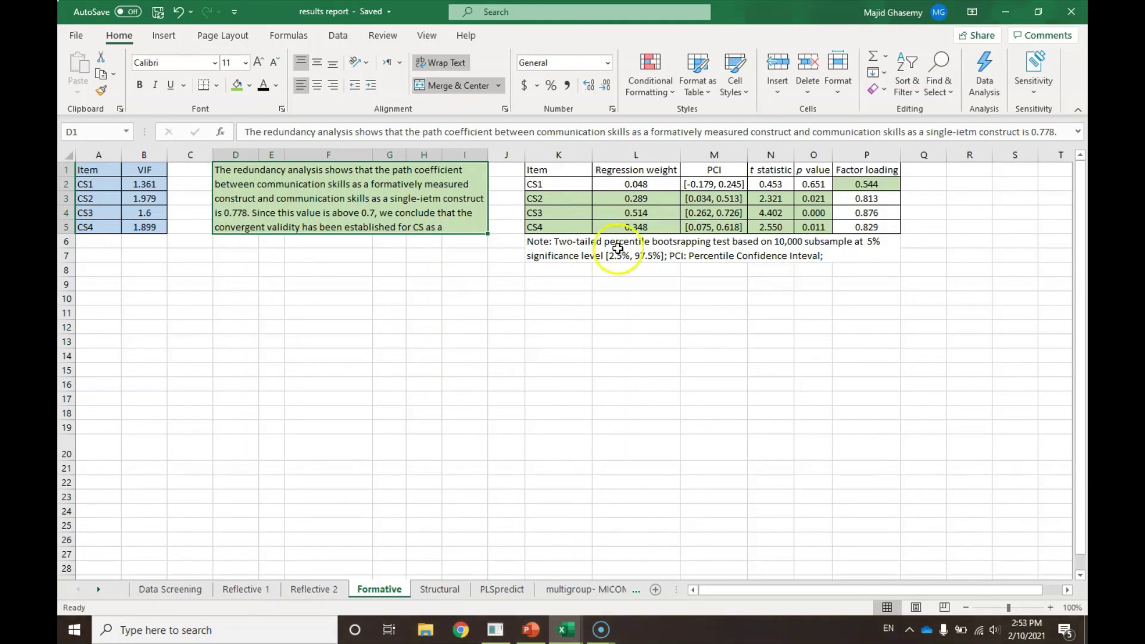
{"action": "left_click", "coordinate": [617, 248]}
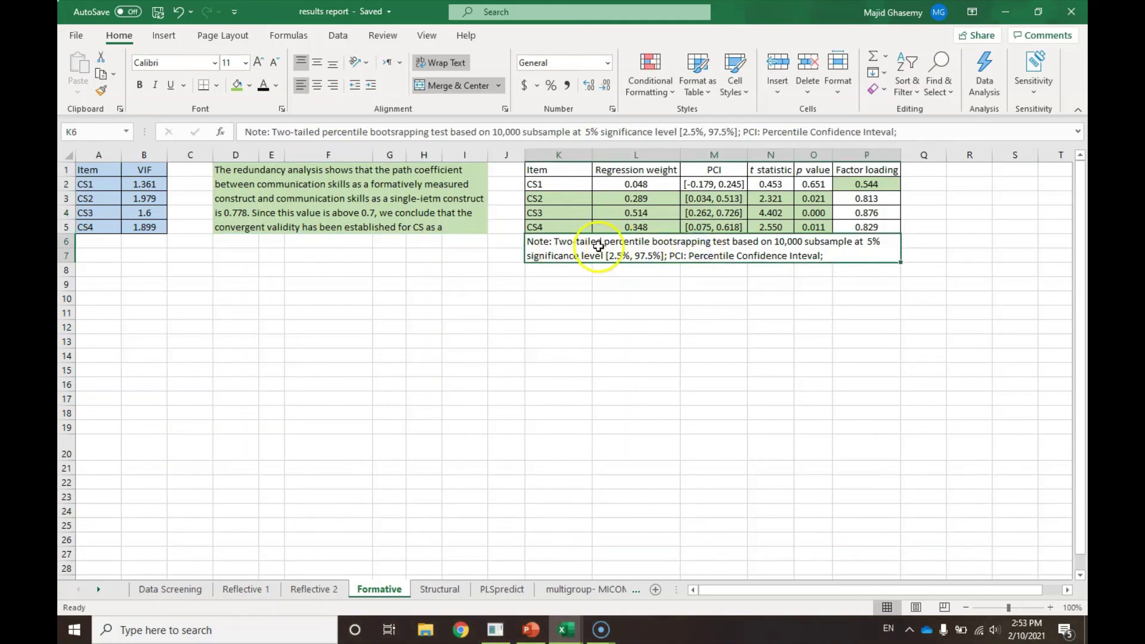